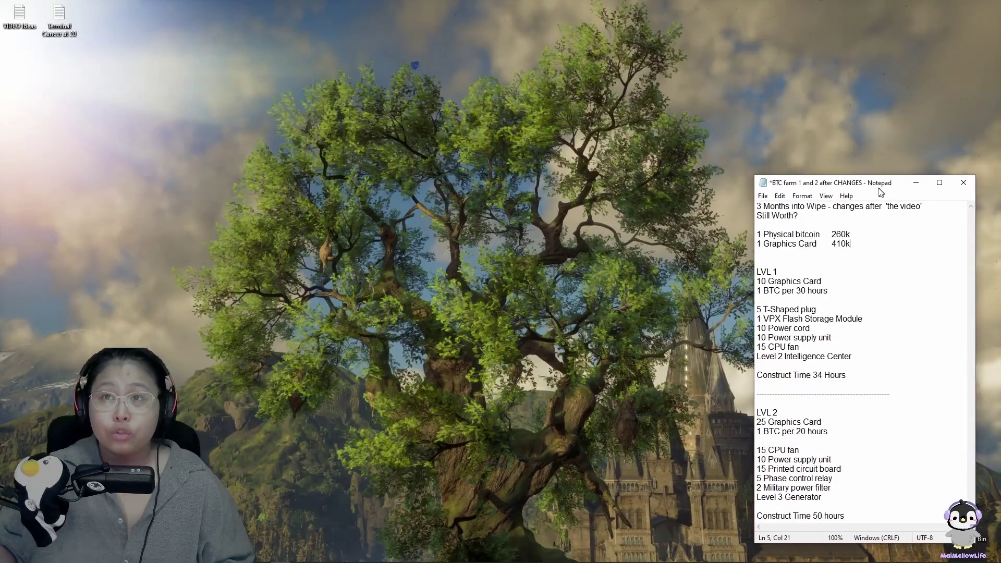
- Switch the desktop background to the next image and move the Notepad window clear of the graphics card rack in it
left_click_drag(880, 193, 535, 174)
right_click(322, 151)
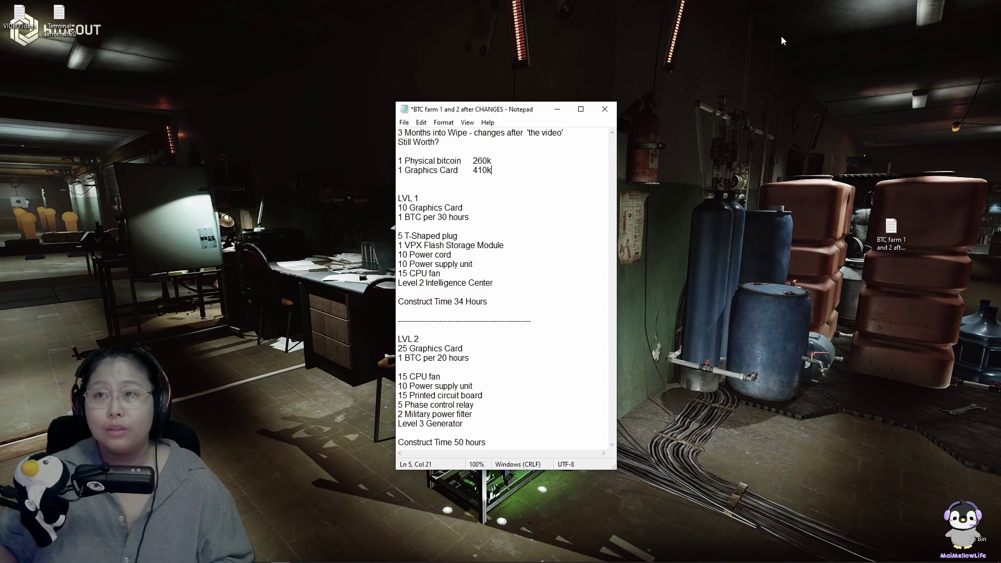
left_click_drag(505, 116, 545, 166)
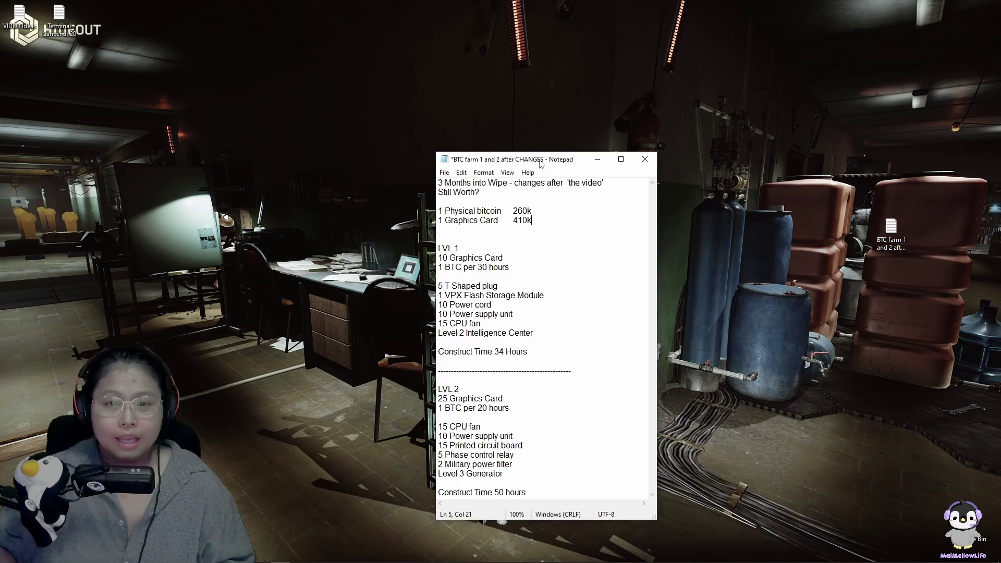
left_click_drag(541, 164, 879, 197)
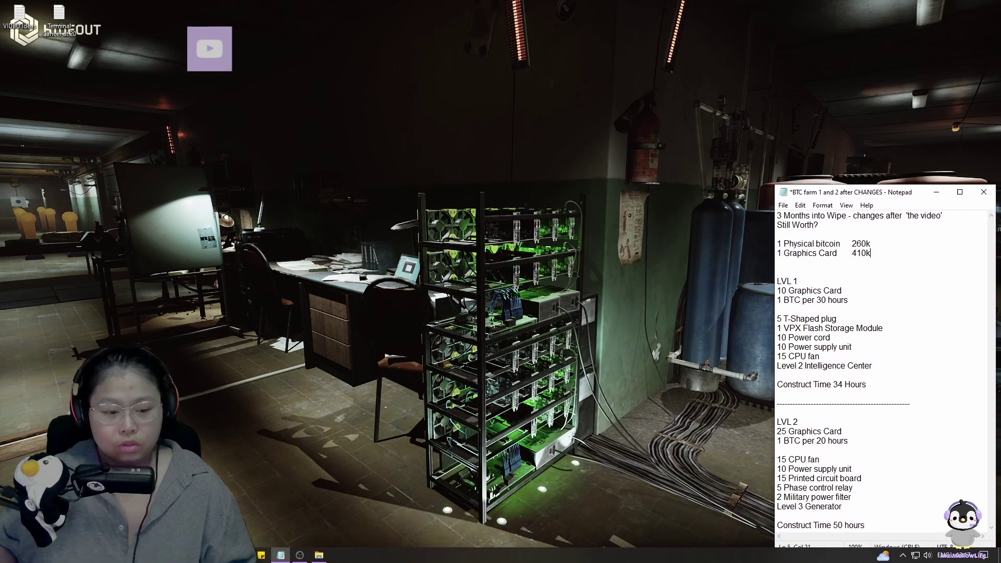
- Check the current date and time in the system calendar
mouse_move(253, 555)
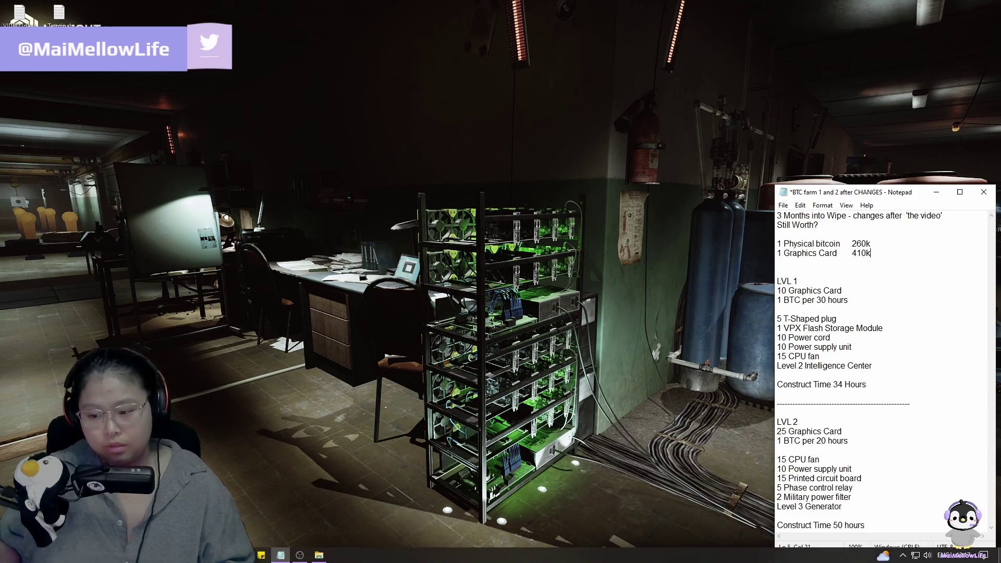
left_click(964, 556)
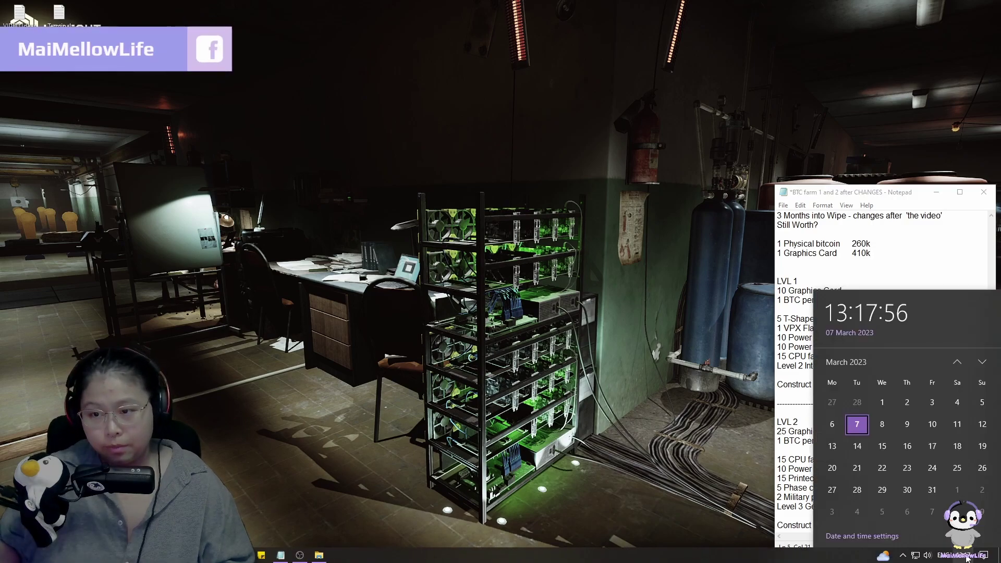
left_click(659, 413)
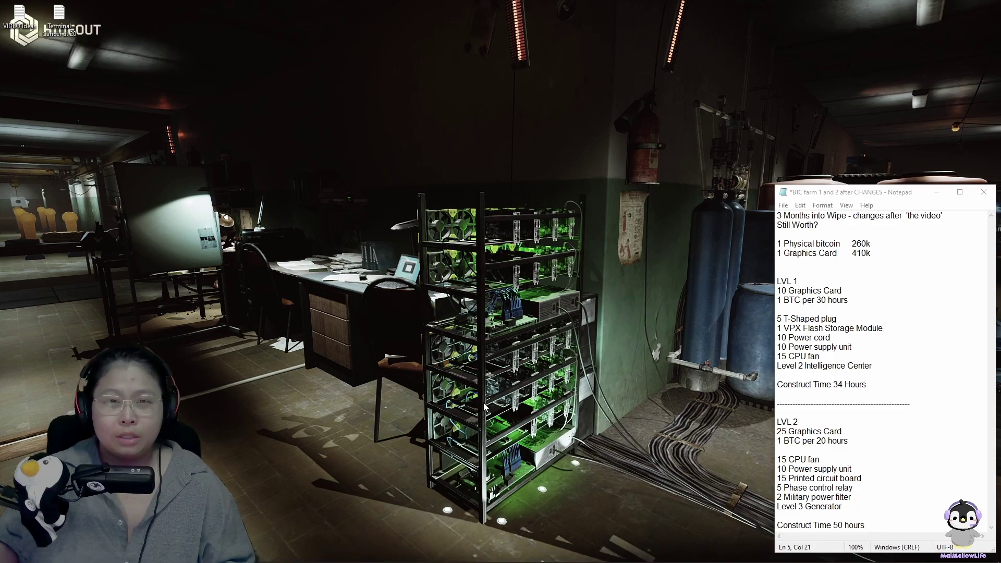
- Compare the noted Physical bitcoin and Graphics Card prices with their average flea market prices on Tarkov Market
left_click(284, 554)
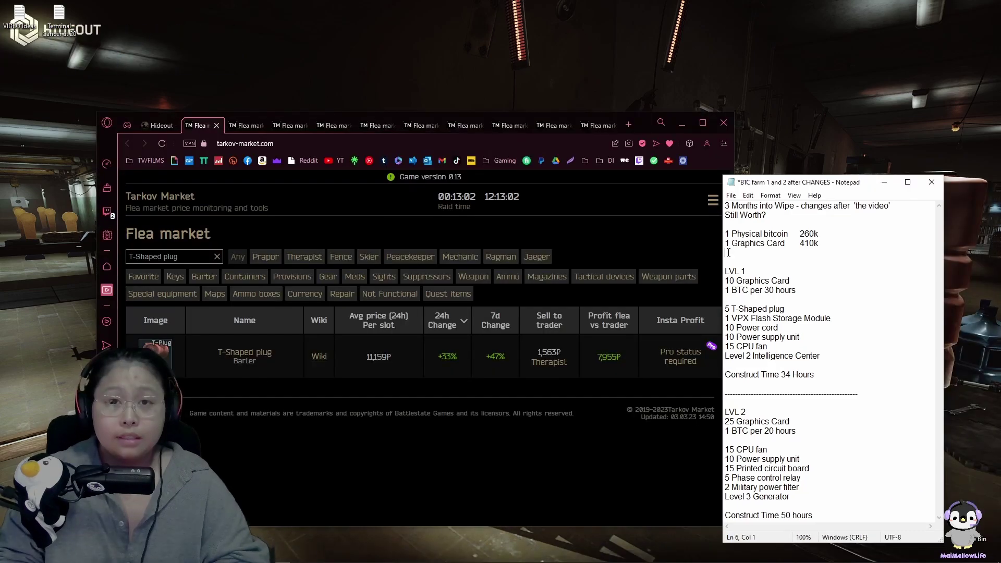
left_click_drag(861, 192, 808, 182)
left_click(727, 252)
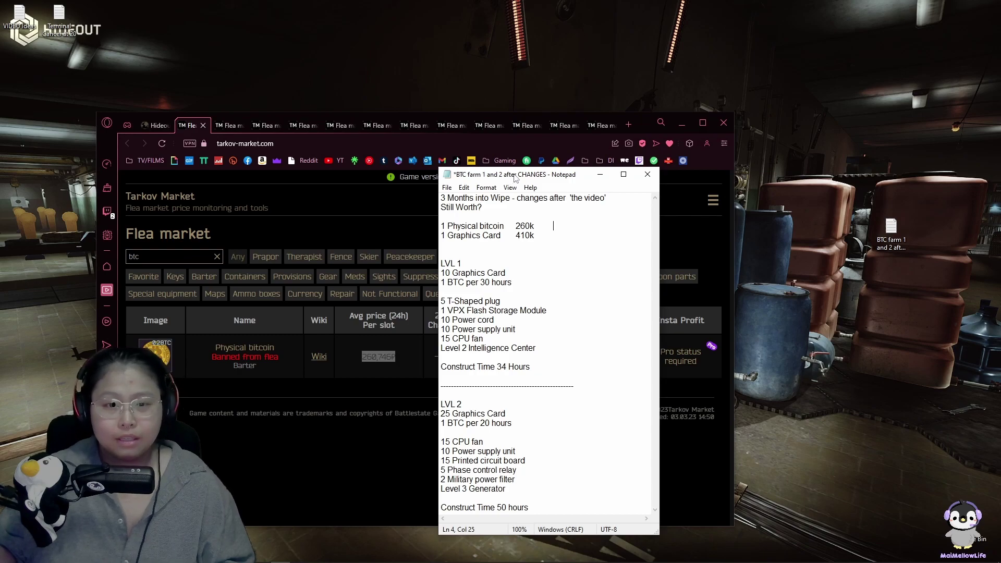
left_click_drag(515, 178, 798, 186)
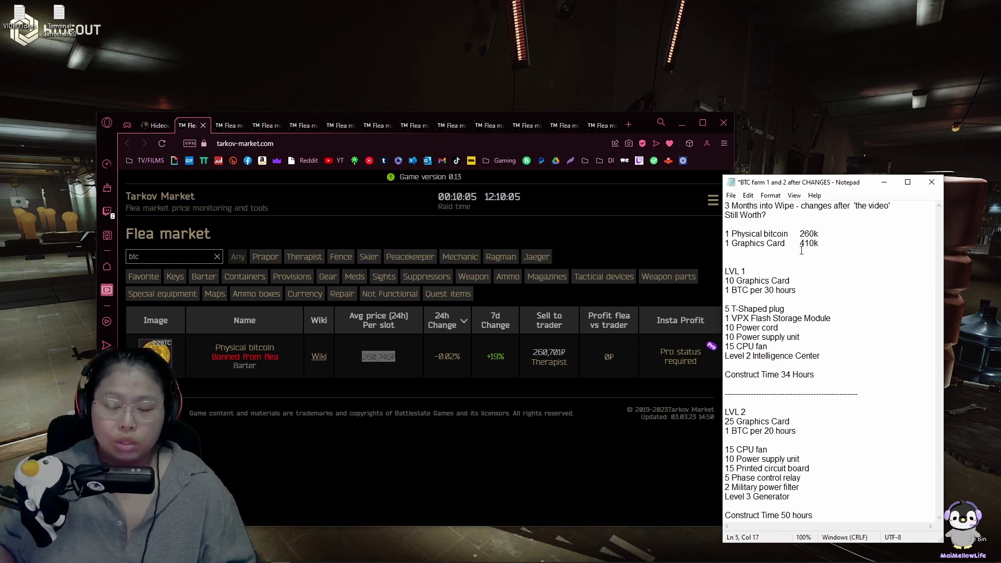
left_click(230, 125)
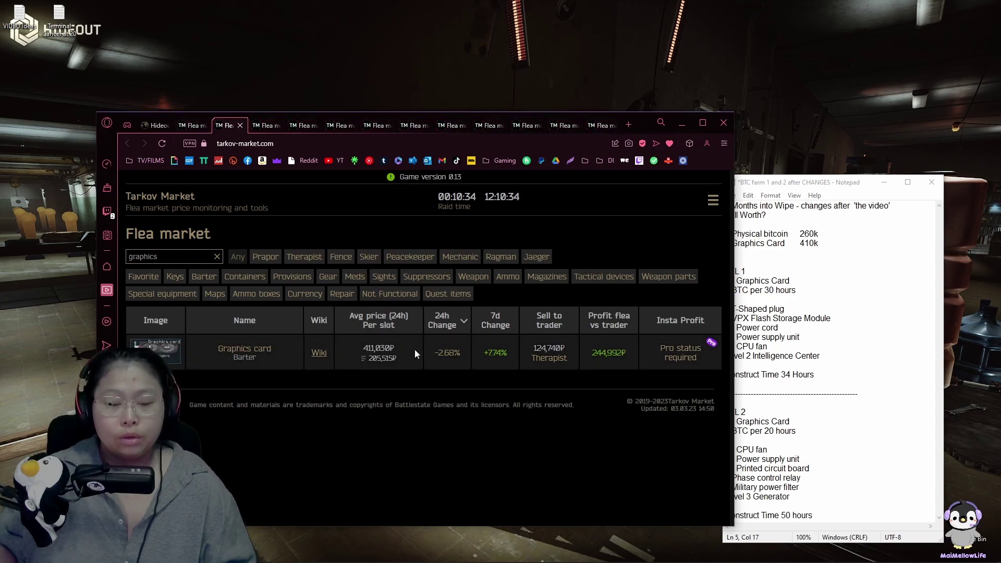
- Move the Calculator clear of the market listing and note 4.1mil beside the LVL 1 line "10 Graphics Card"
left_click(811, 244)
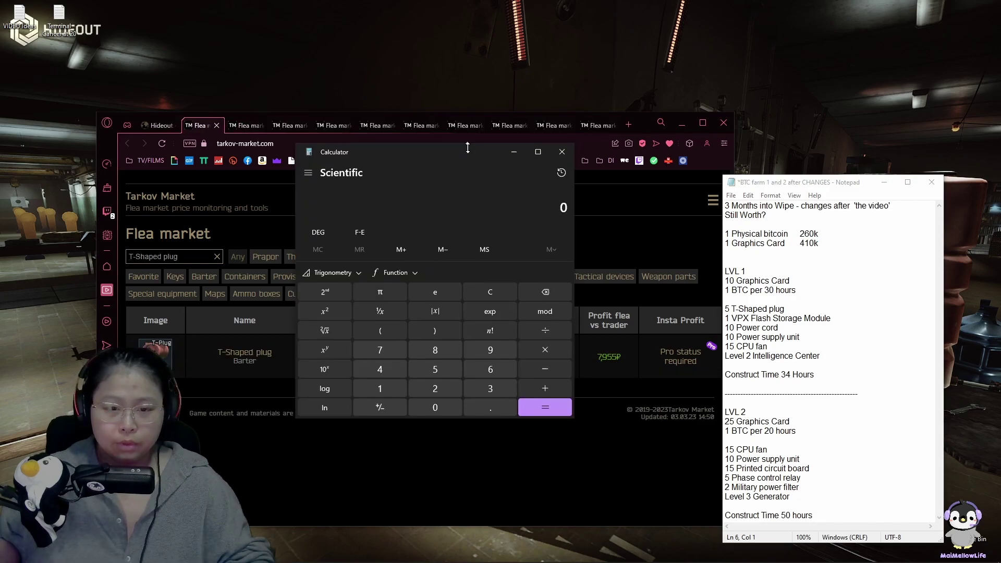
left_click_drag(472, 158, 610, 301)
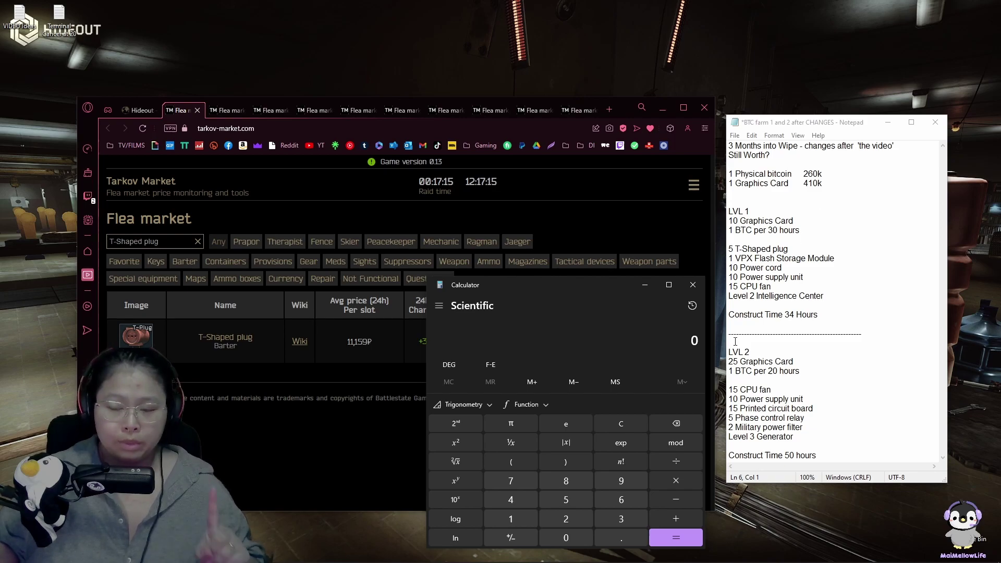
left_click(809, 223)
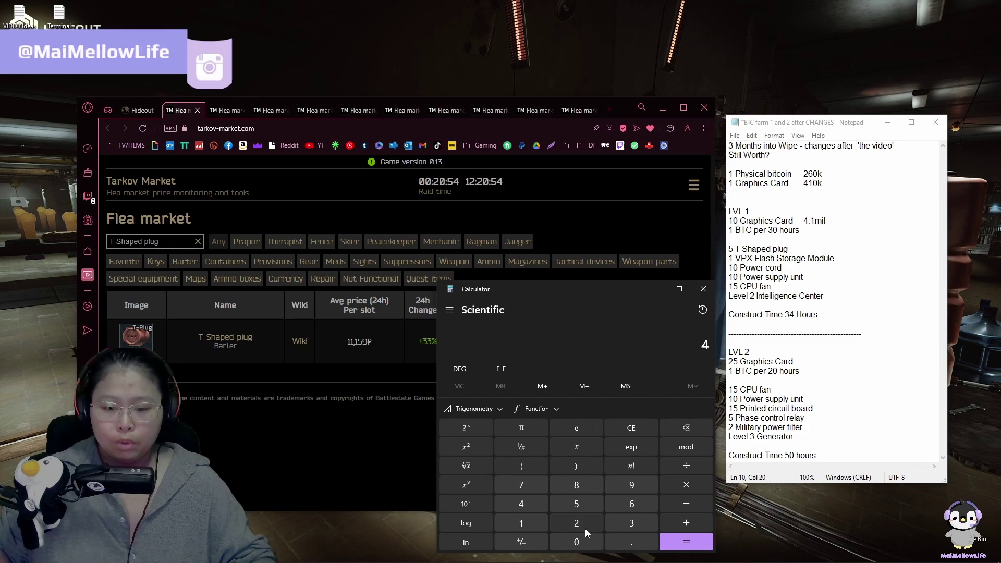
- Calculate the number of bitcoins needed to cover the LVL 1 graphics cards by dividing 4,100,000 by 260,000
type("1000000")
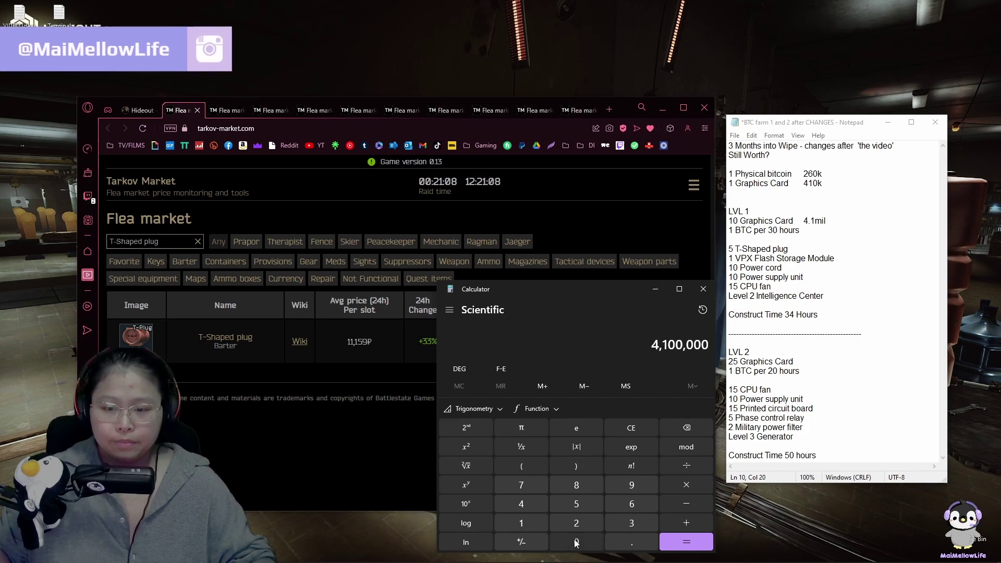
type("/2")
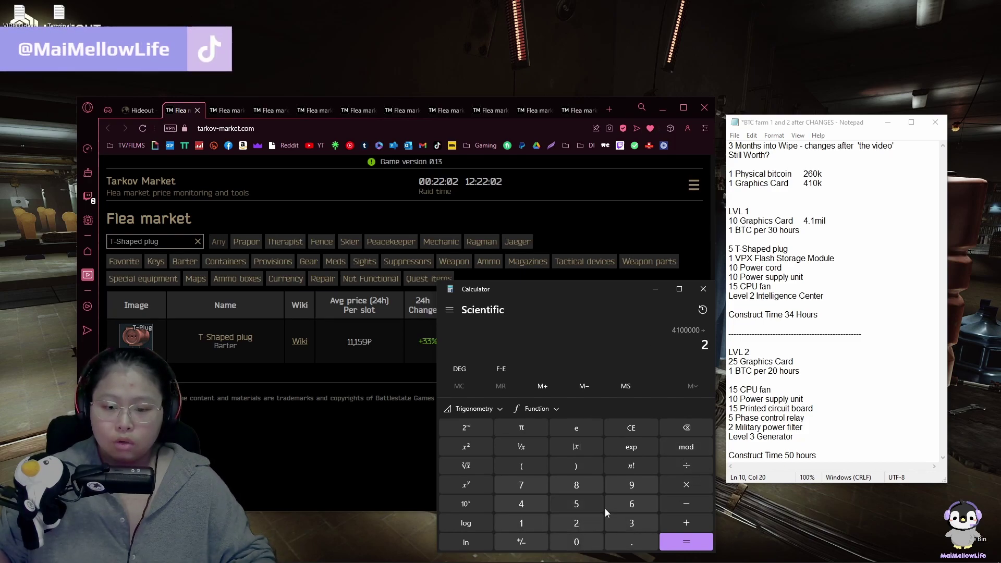
left_click(607, 511)
left_click(589, 544)
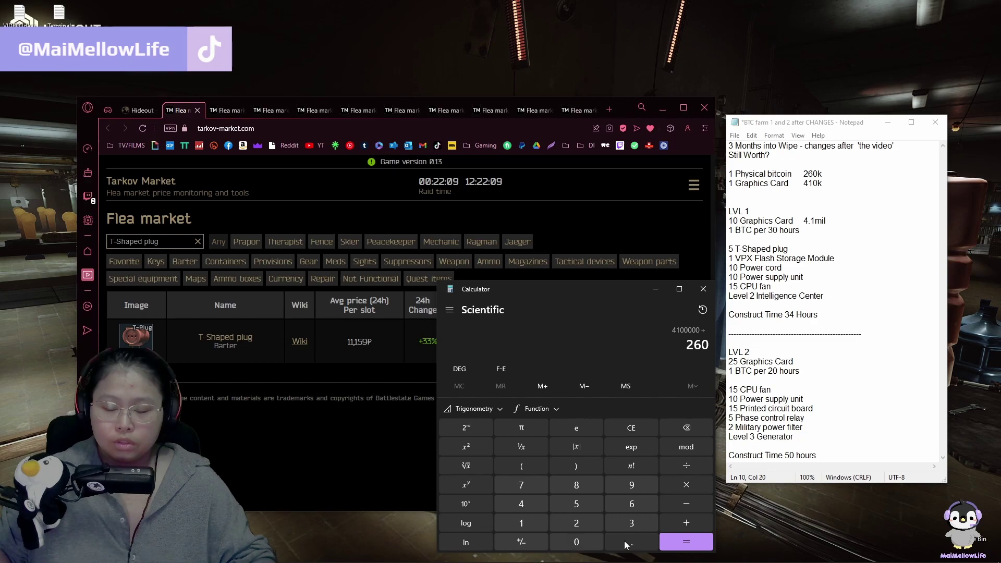
left_click(589, 544)
left_click(589, 544)
left_click(589, 544)
left_click(686, 543)
- Convert the calculated bitcoin count to days by multiplying it by 30 hours and dividing by 24
left_click(689, 486)
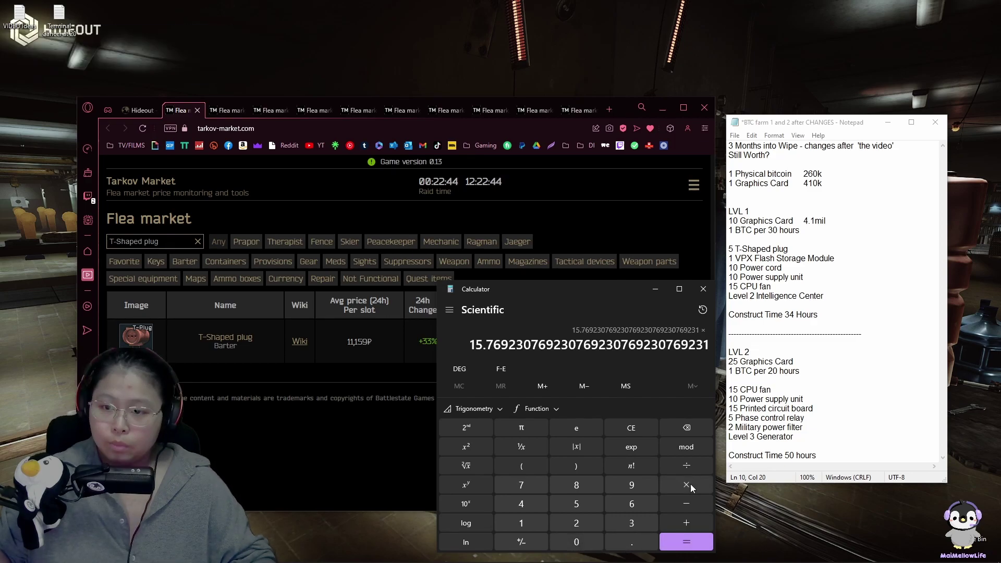
left_click(632, 523)
left_click(584, 542)
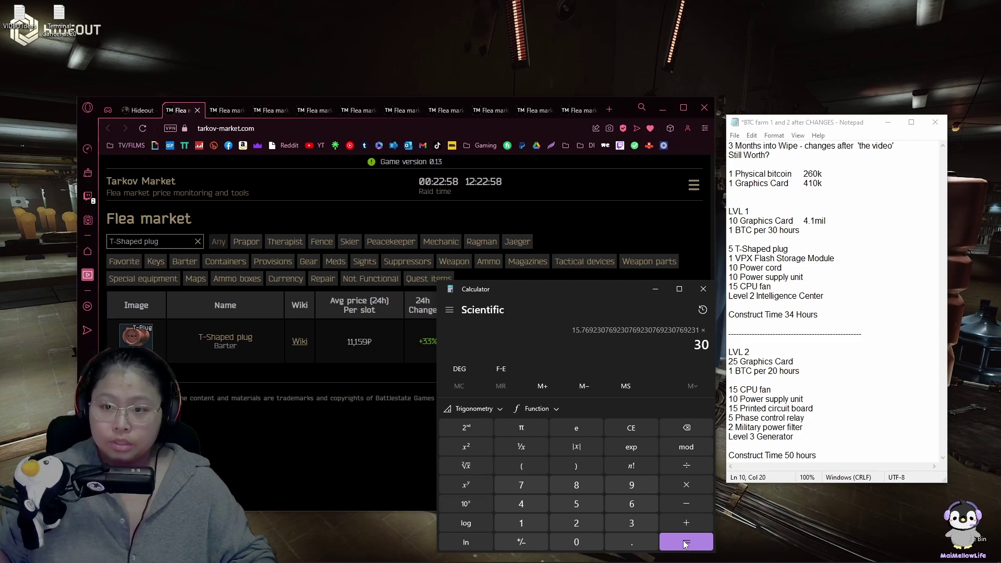
left_click(686, 542)
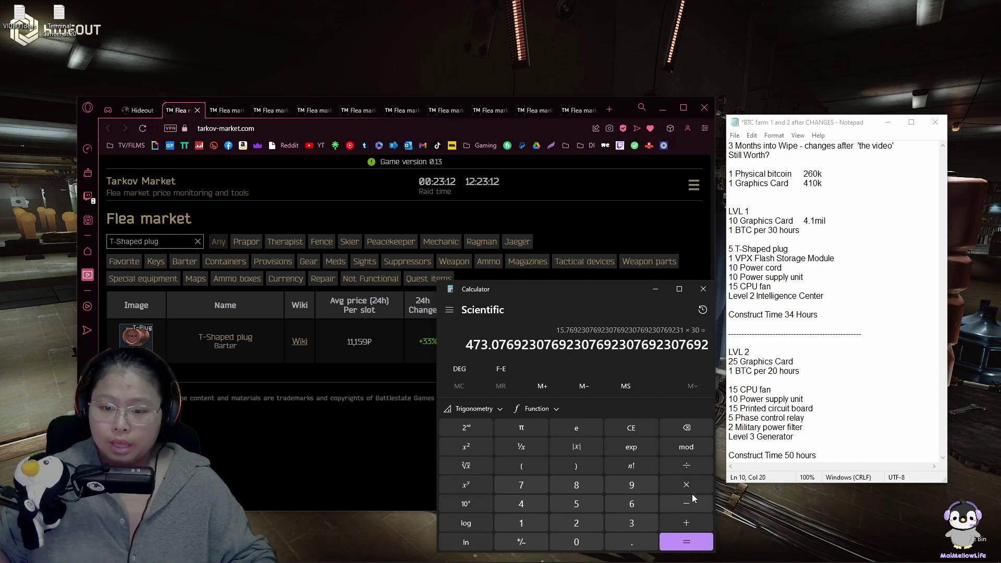
key("slash")
left_click(576, 523)
left_click(521, 504)
left_click(687, 542)
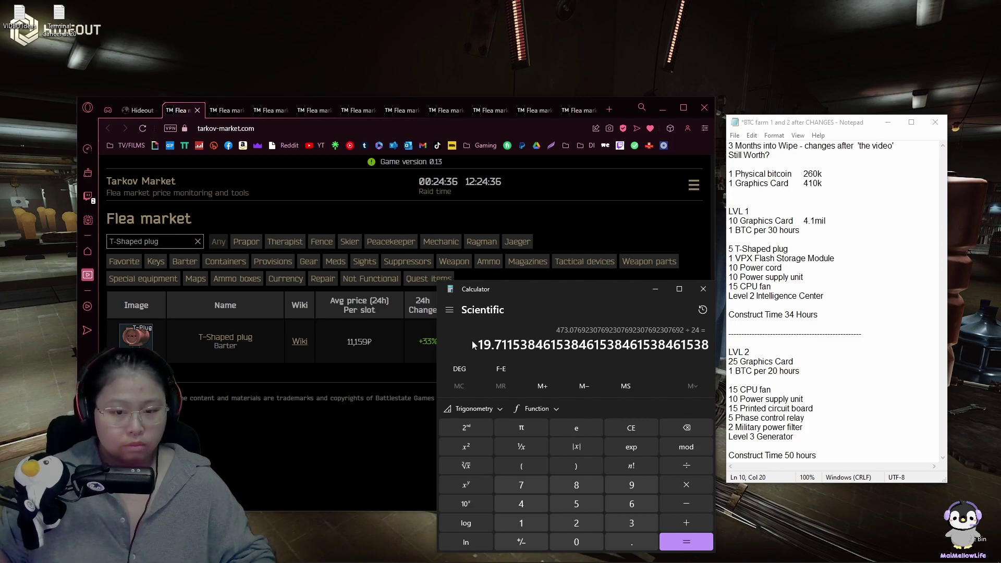
- Add a "20 days" line under "1 BTC per 30 hours" in the LVL 1 notes and clear the calculator
left_click_drag(478, 345, 492, 344)
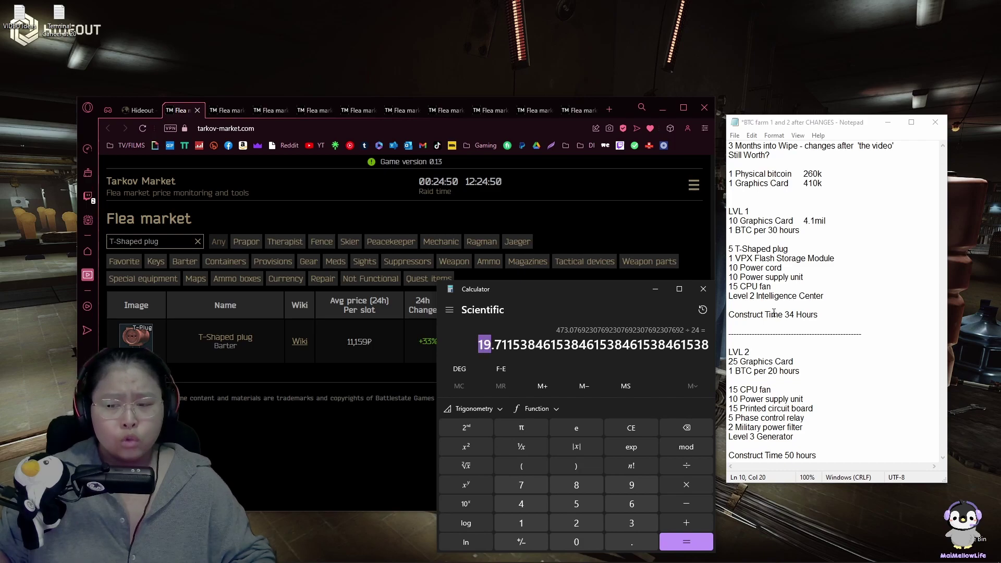
left_click(803, 248)
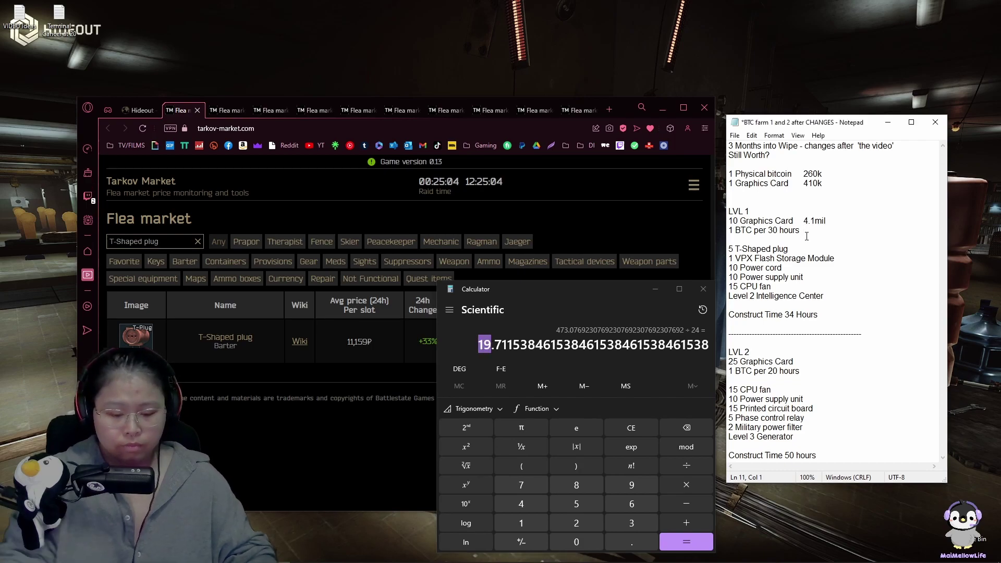
key("Return")
type("20 days")
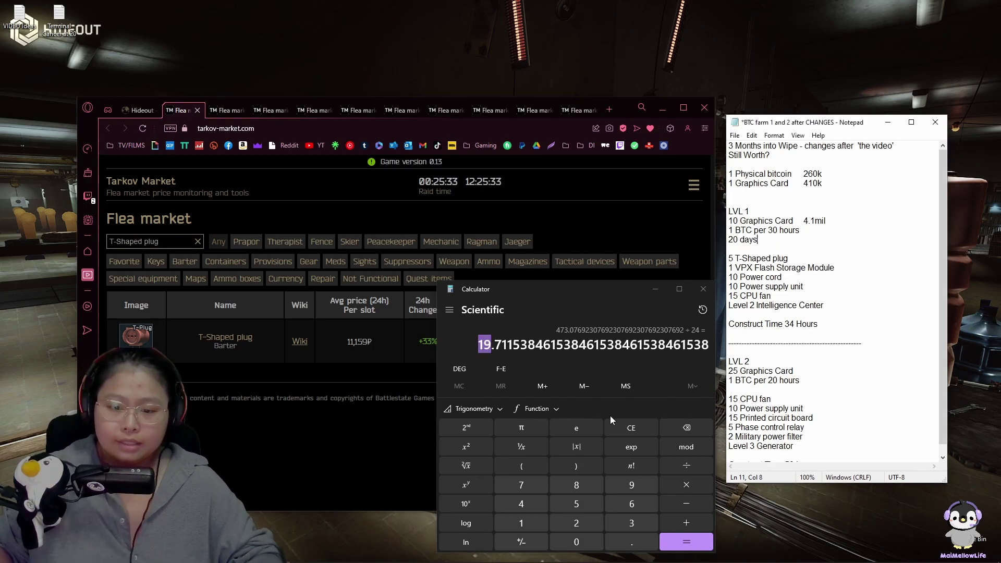
left_click(631, 427)
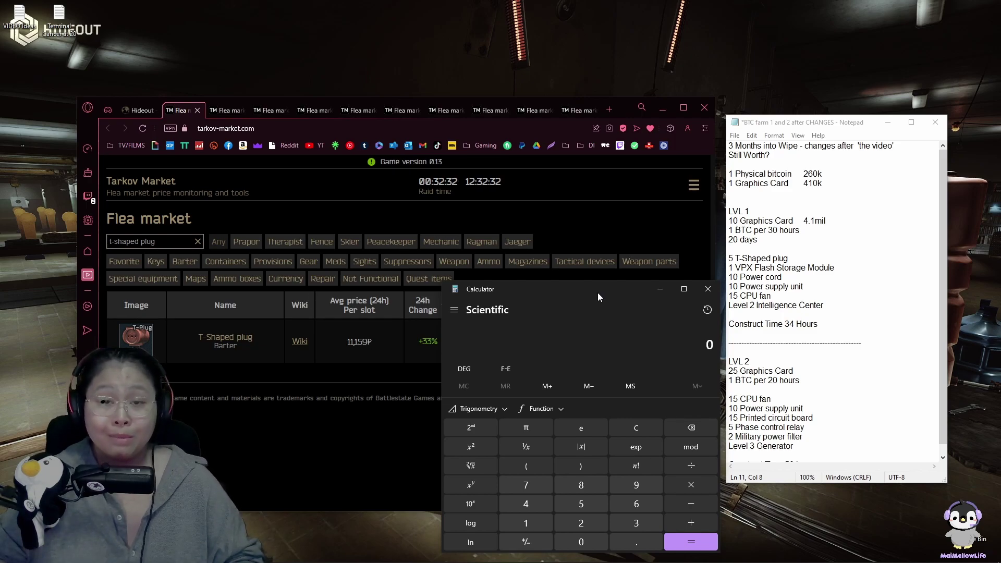
- Note the T-Shaped plug's flea market price as 11k beside its line in the LVL 1 list
left_click(357, 368)
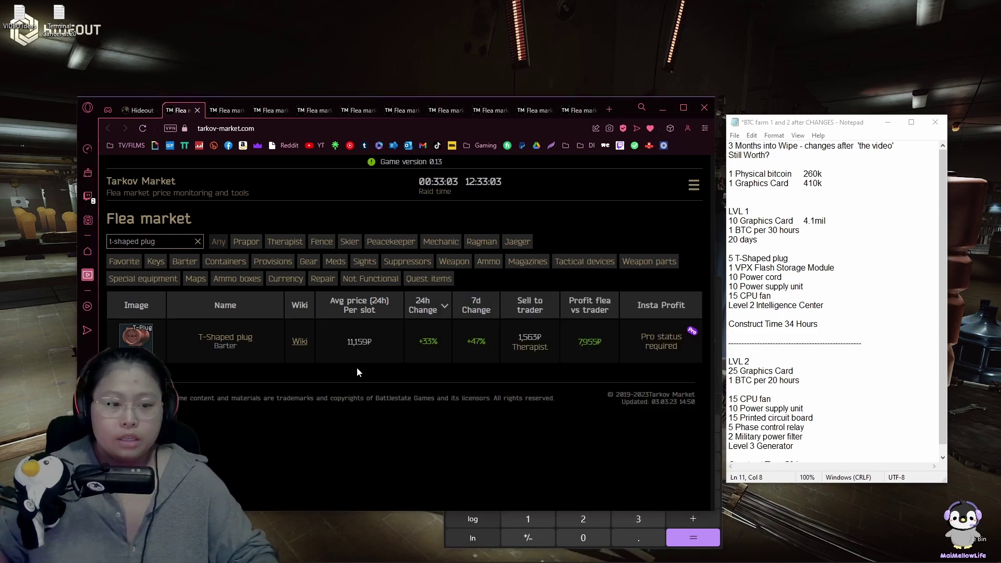
left_click(852, 258)
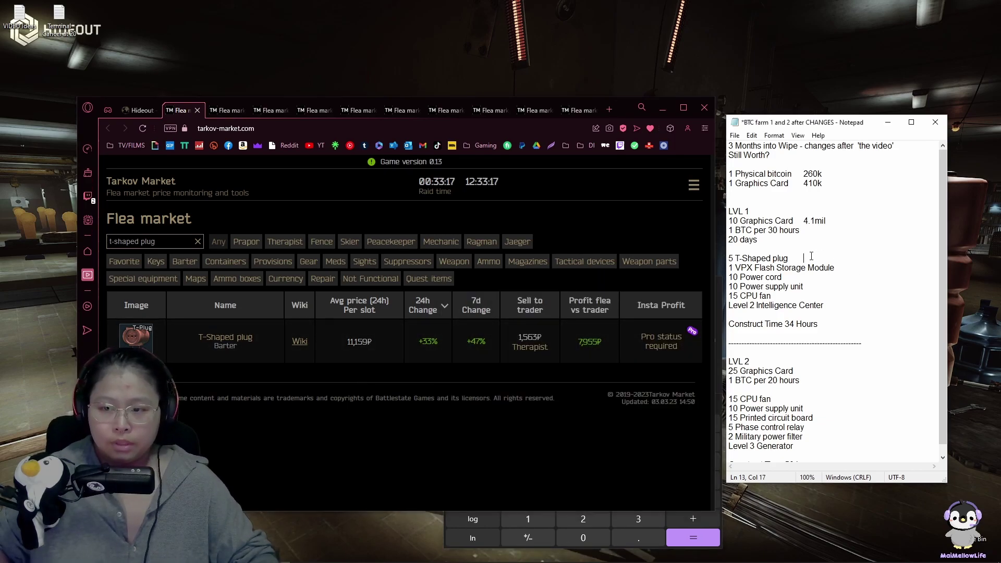
type("11k")
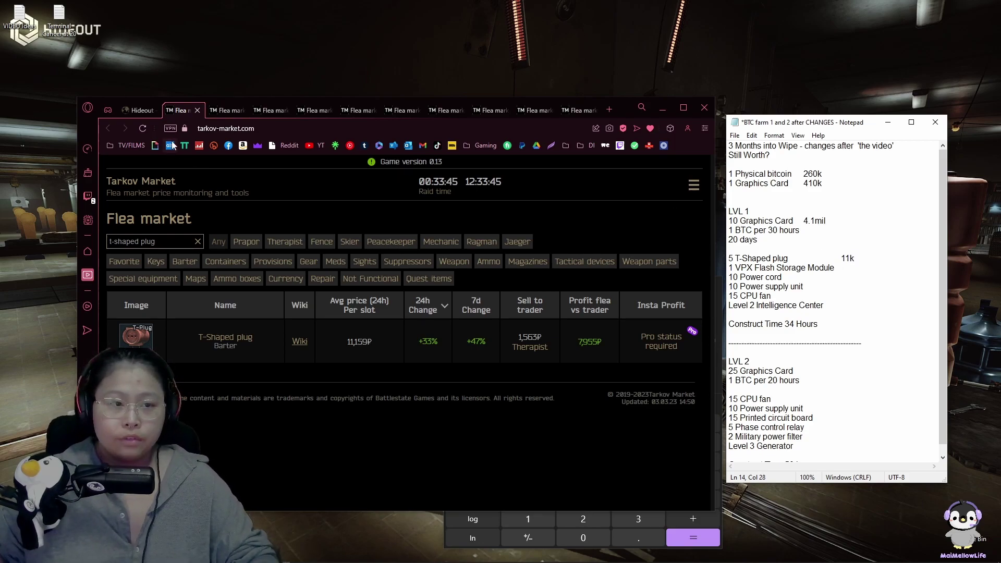
- Close the T-Shaped plug listing and note 105k beside the VPX Flash Storage Module in the LVL 1 list
left_click(197, 110)
left_click(855, 268)
type("105")
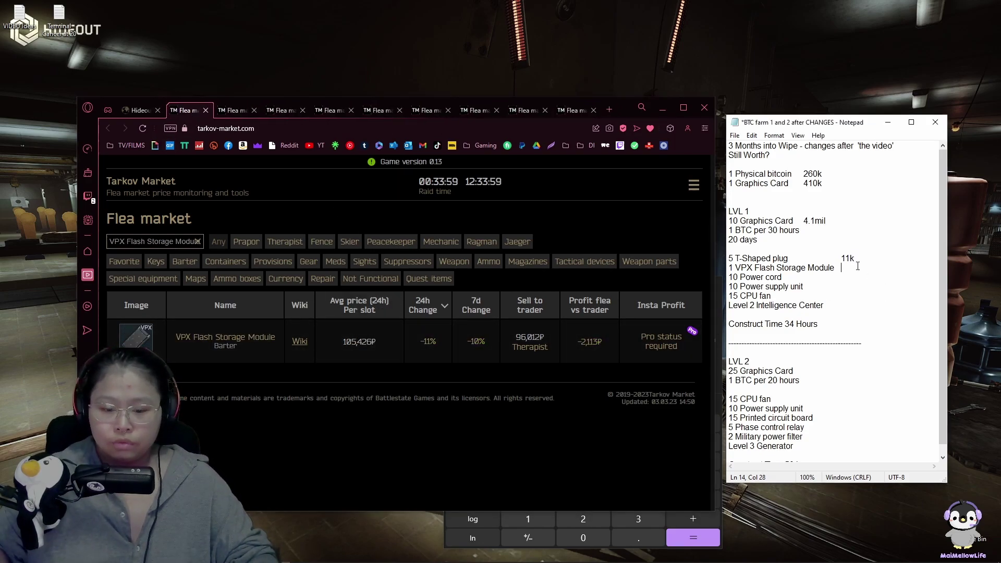
type("k")
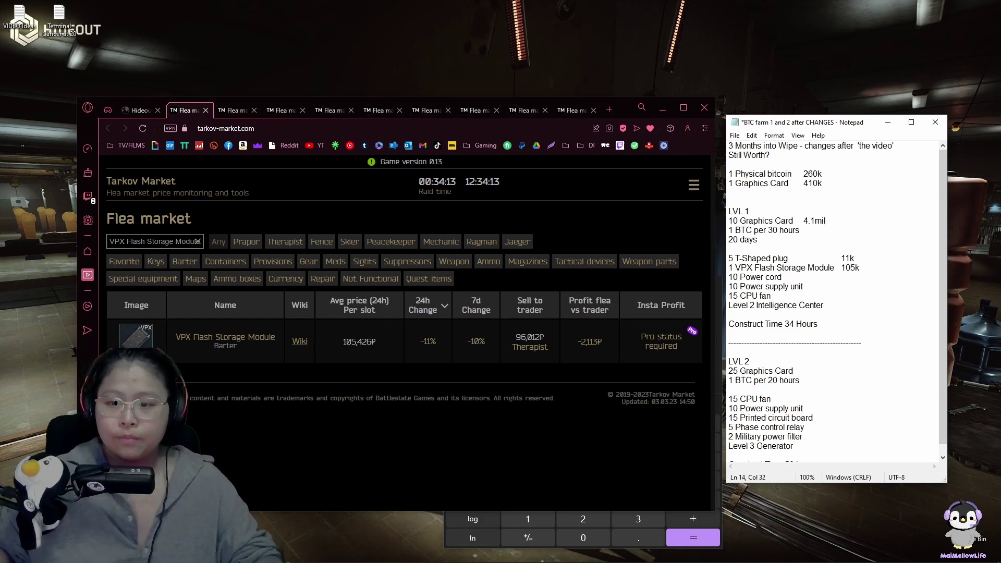
- Close the VPX Flash Storage Module listing and note the Power cord's price, rounded up to 23k, in the LVL 1 list
left_click(205, 110)
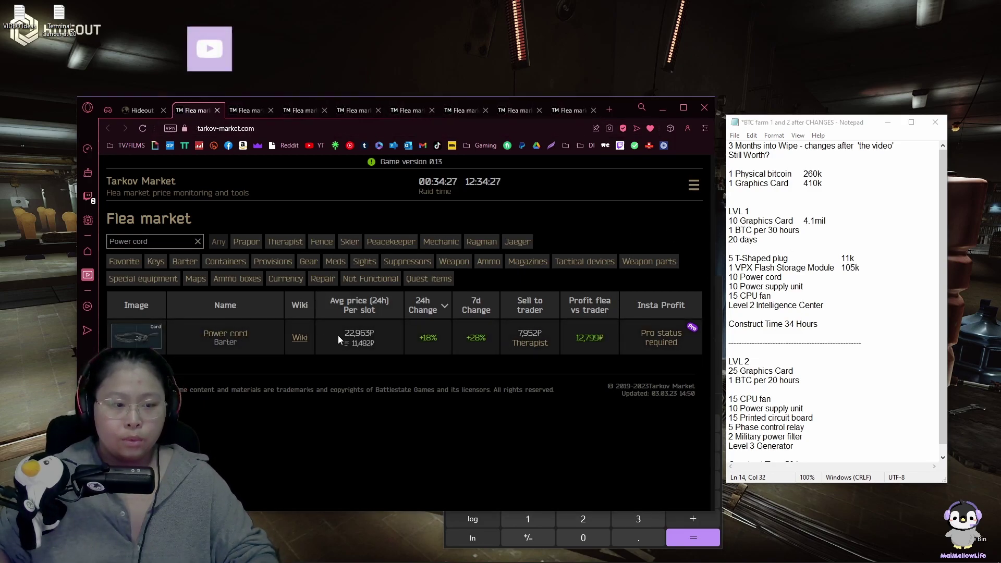
left_click(852, 277)
key("Tab")
key("Tab")
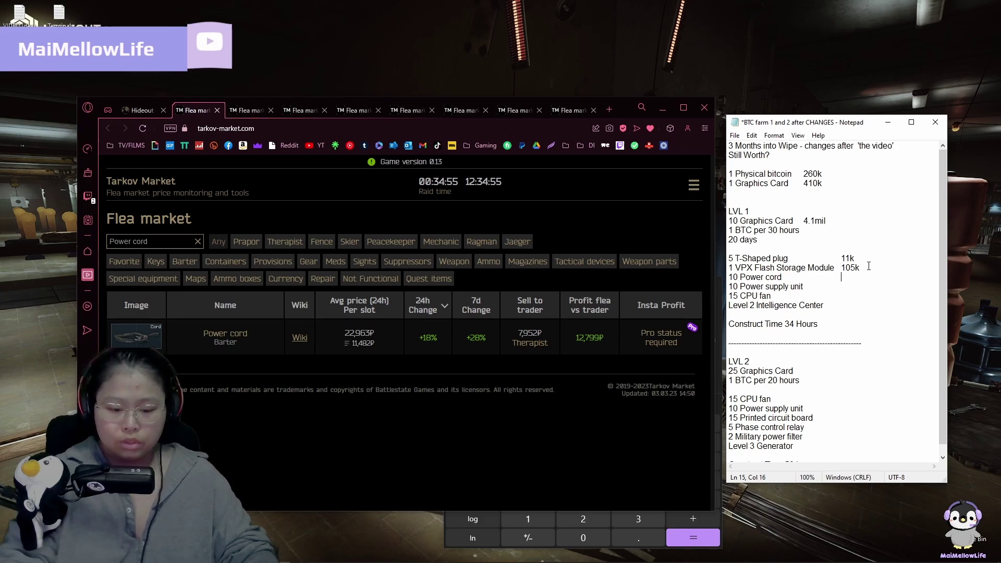
type("22k")
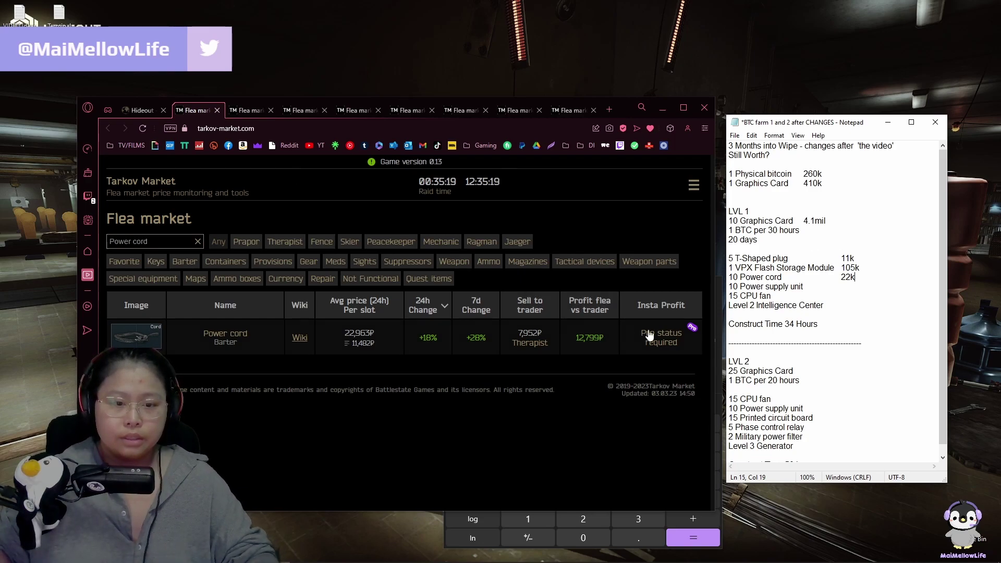
key("Left")
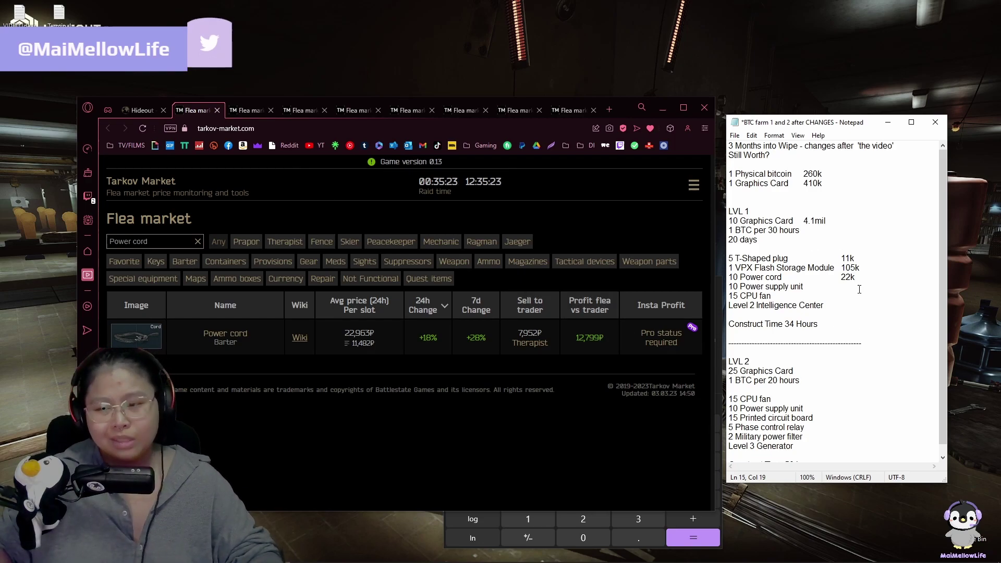
key("shift+Left")
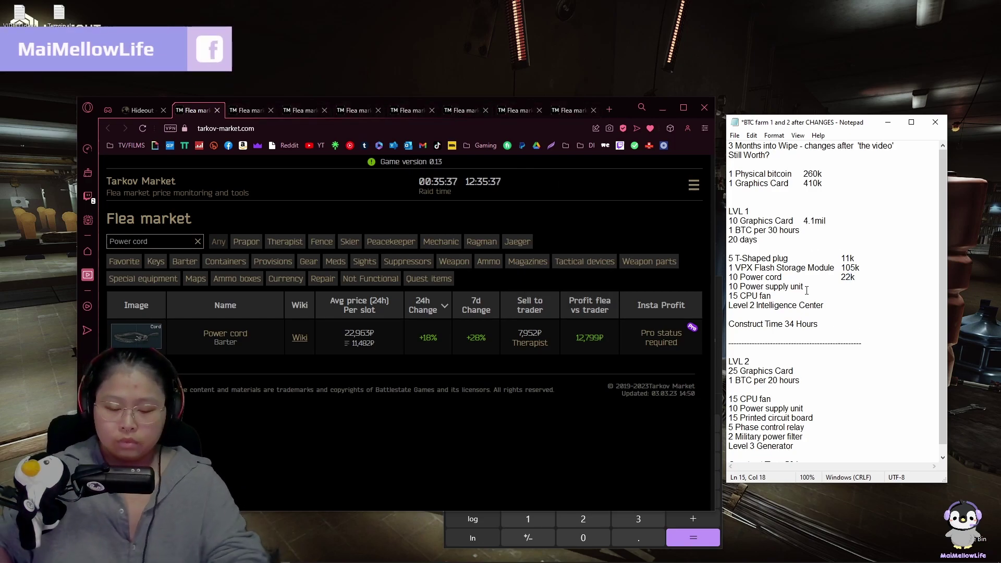
- Close the Power cord listing and note 50k beside the Power supply unit in the LVL 1 list
left_click(597, 207)
key("ctrl+w")
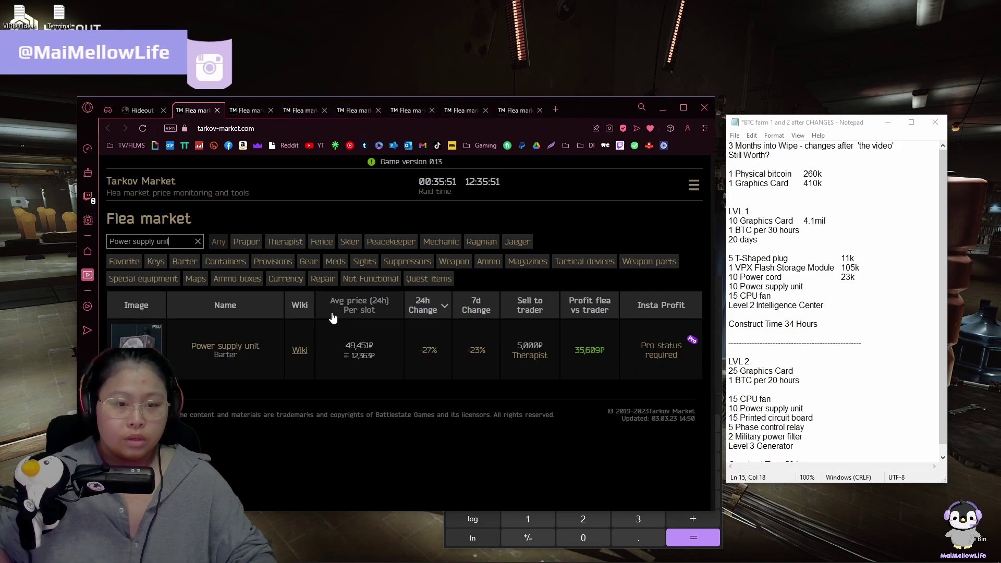
left_click(854, 288)
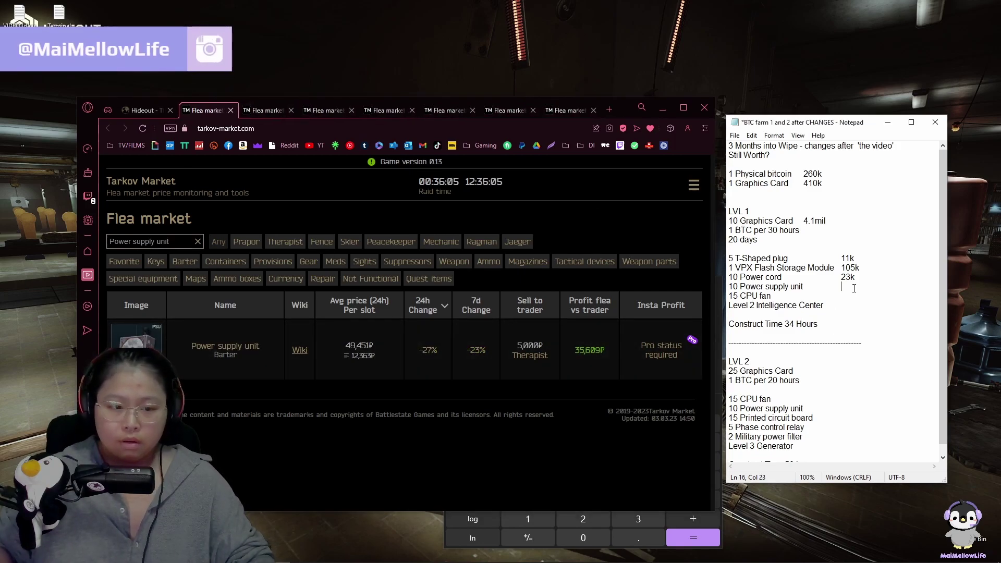
type("50k")
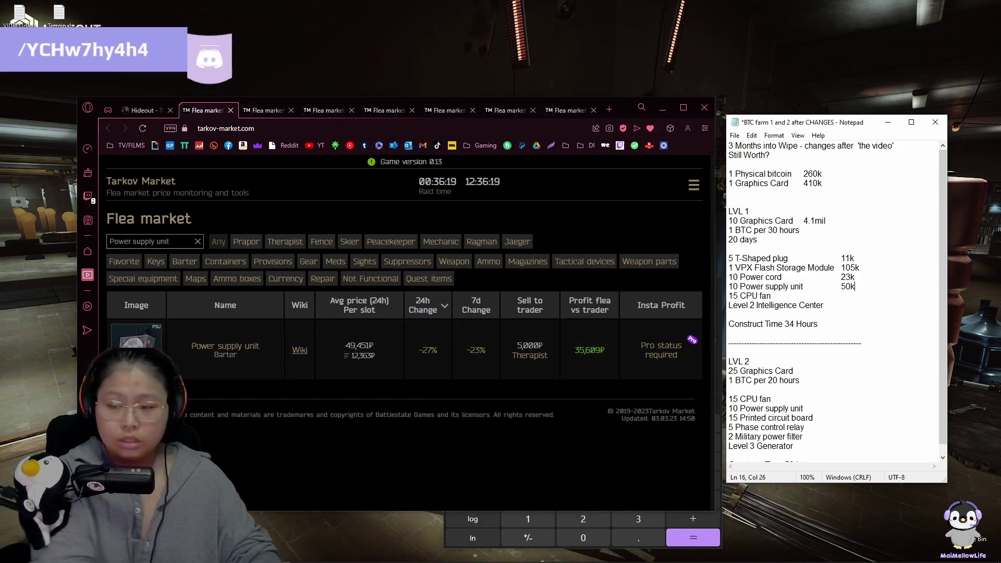
- Close the Power supply unit listing and note 17k beside the CPU fan in the LVL 1 list
left_click(332, 159)
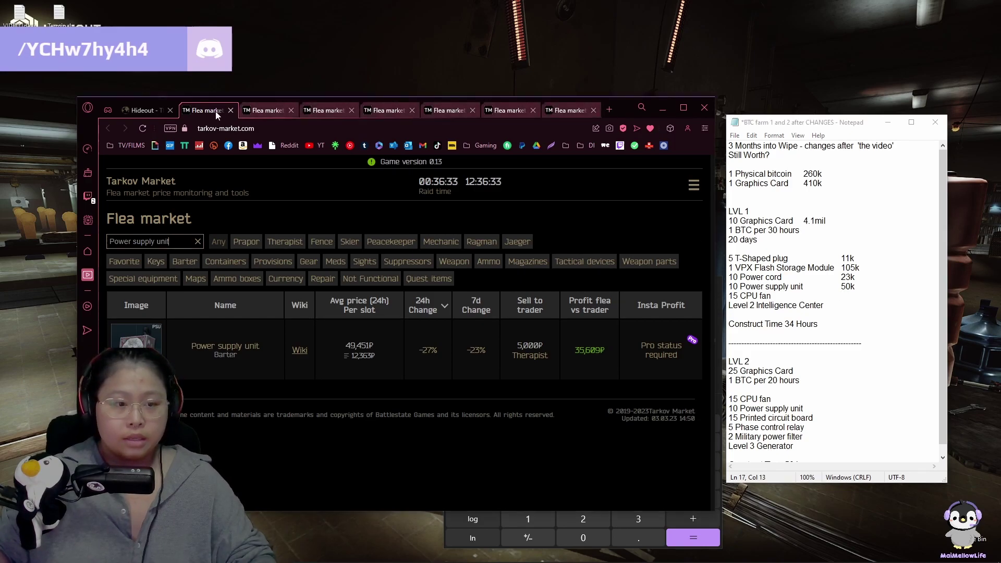
key("ctrl+w")
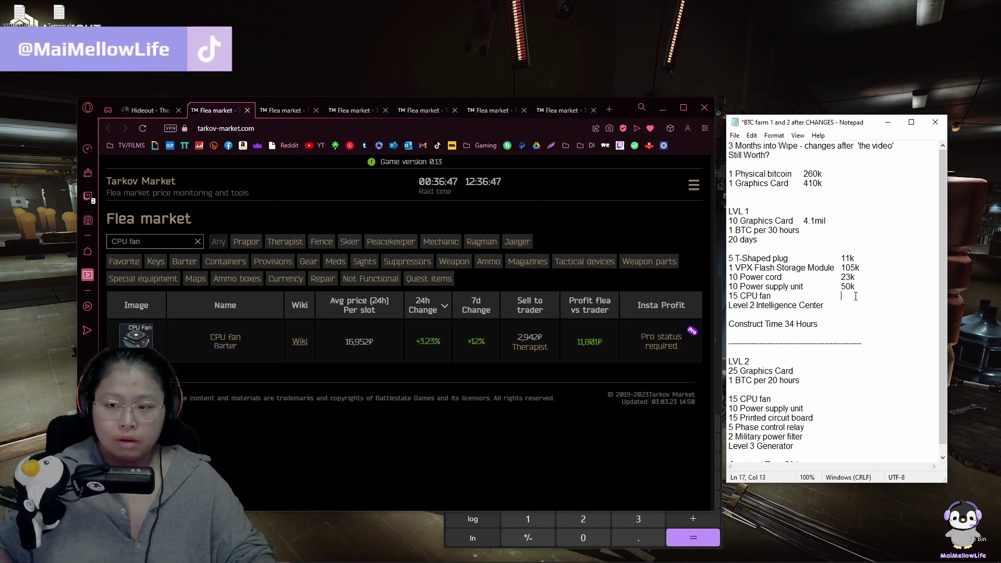
left_click(824, 293)
type("17k")
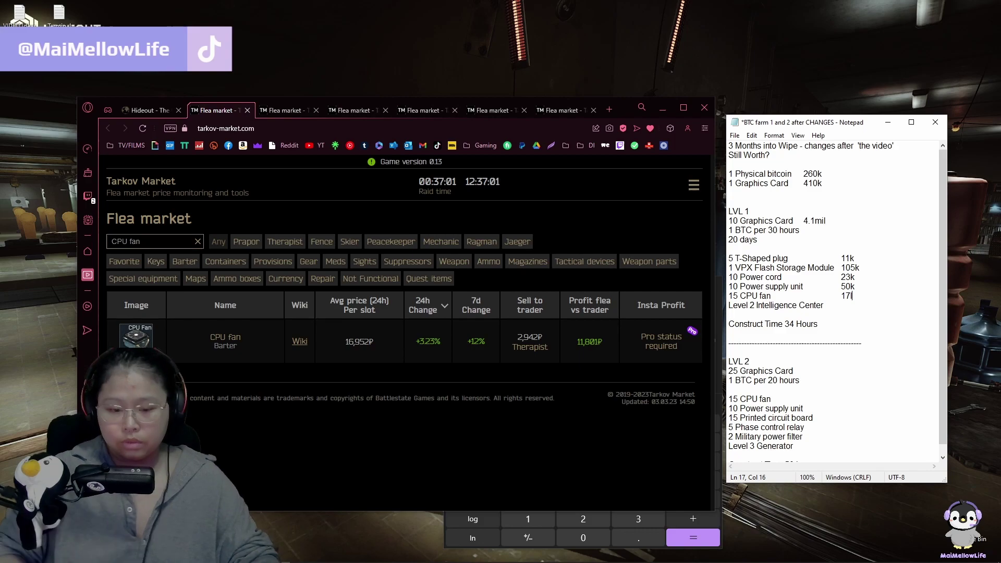
left_click(848, 307)
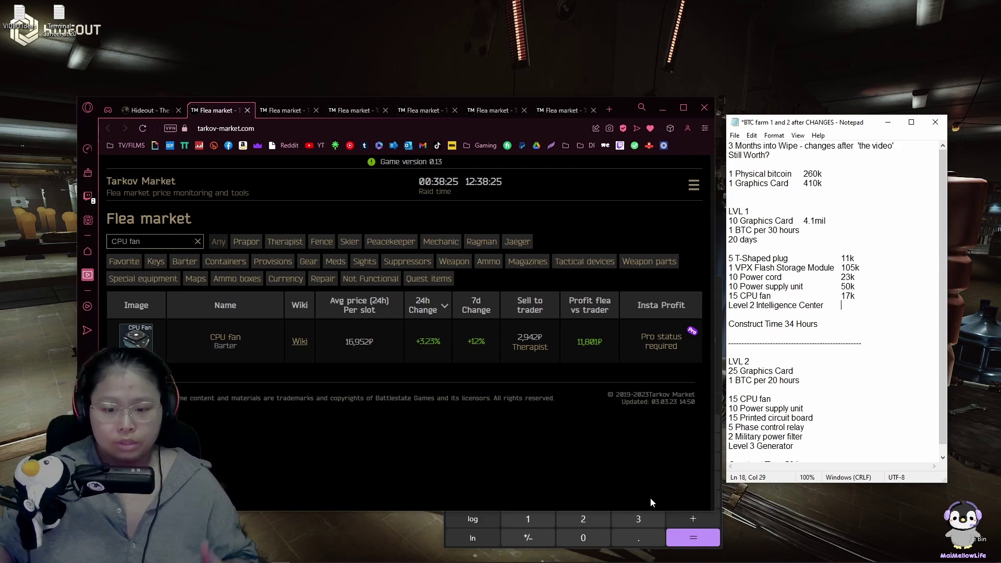
- Bring up the calculator and start the LVL 1 cost sum with 55,000 for the five T-Shaped plugs
left_click(725, 532)
mouse_move(636, 300)
left_mouse_down()
mouse_move(585, 280)
mouse_move(632, 292)
left_mouse_up()
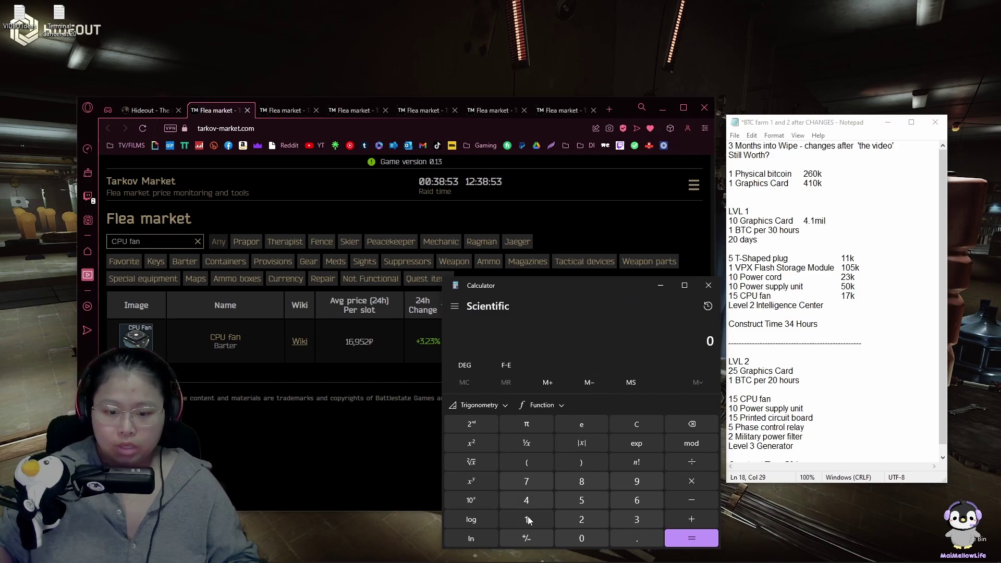
left_click(581, 500)
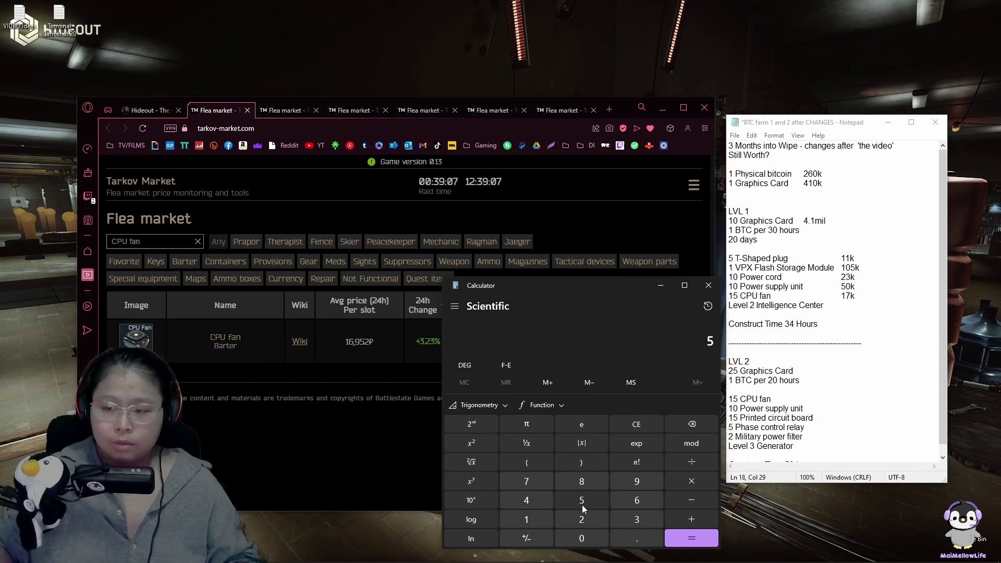
left_click(581, 500)
left_click(582, 538)
left_click(581, 538)
left_click(581, 538)
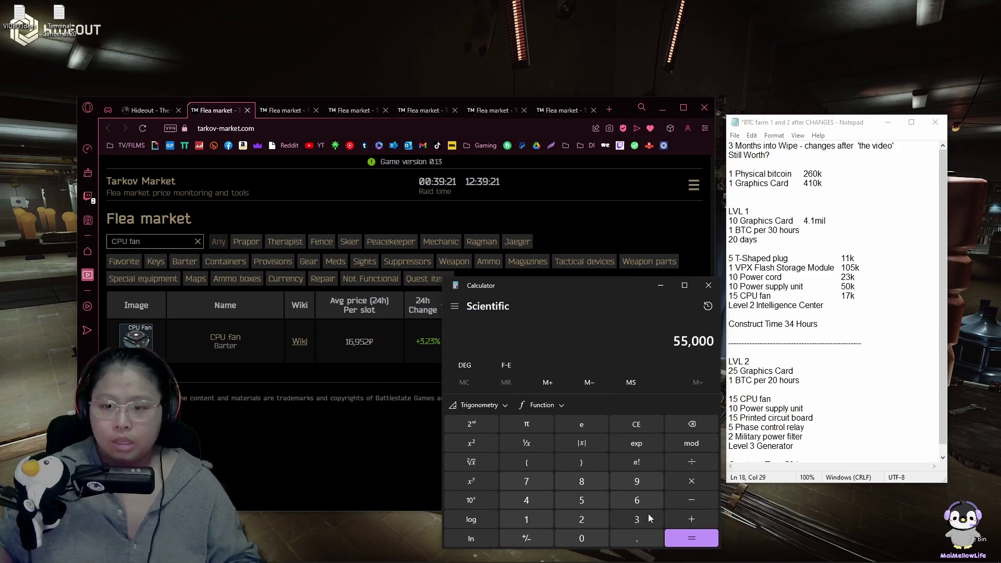
left_click(697, 520)
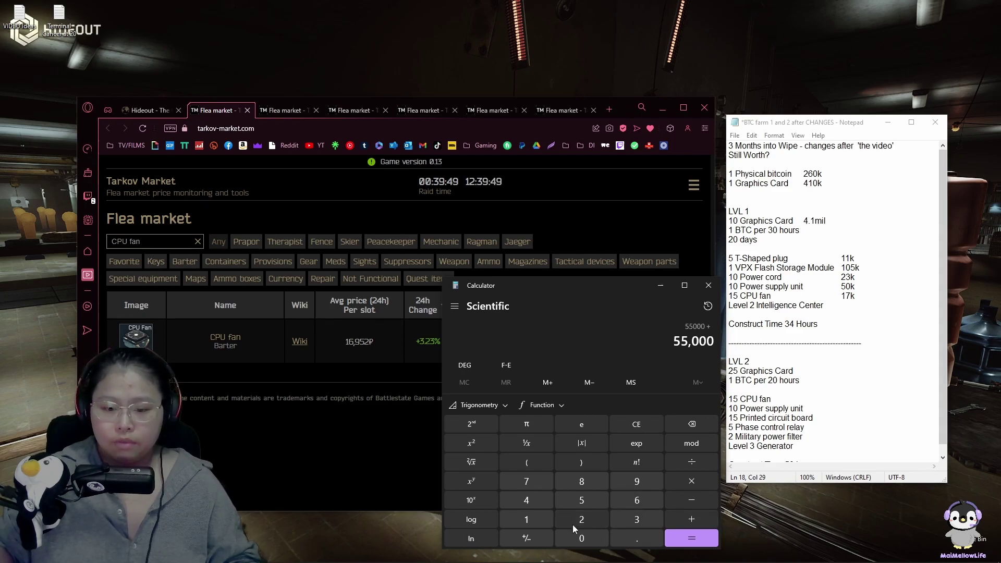
- Add 105,000 for the VPX Flash Storage Module to the calculator's running sum
left_click(526, 520)
left_click(581, 538)
left_click(582, 500)
left_click(582, 538)
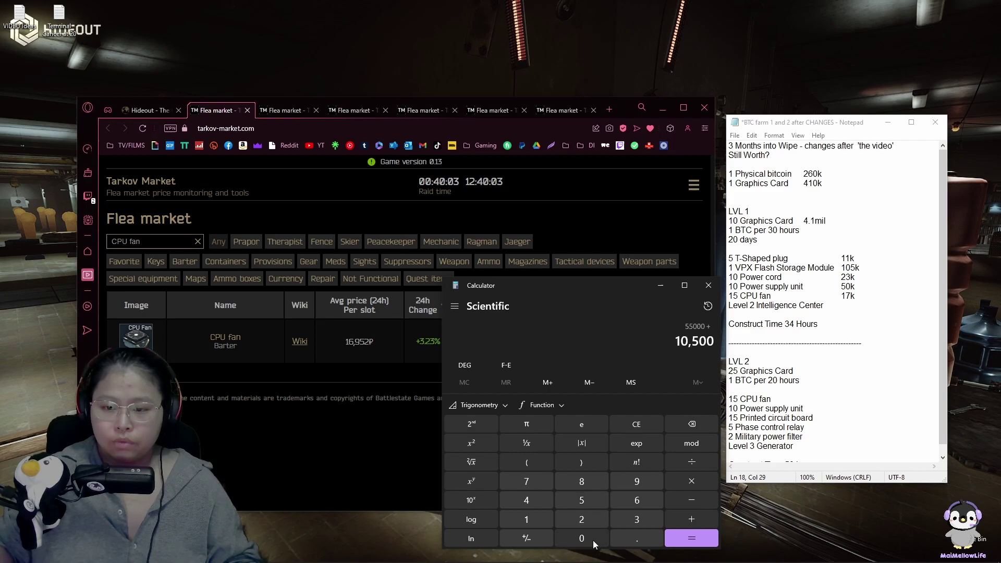
left_click(582, 539)
left_click(692, 521)
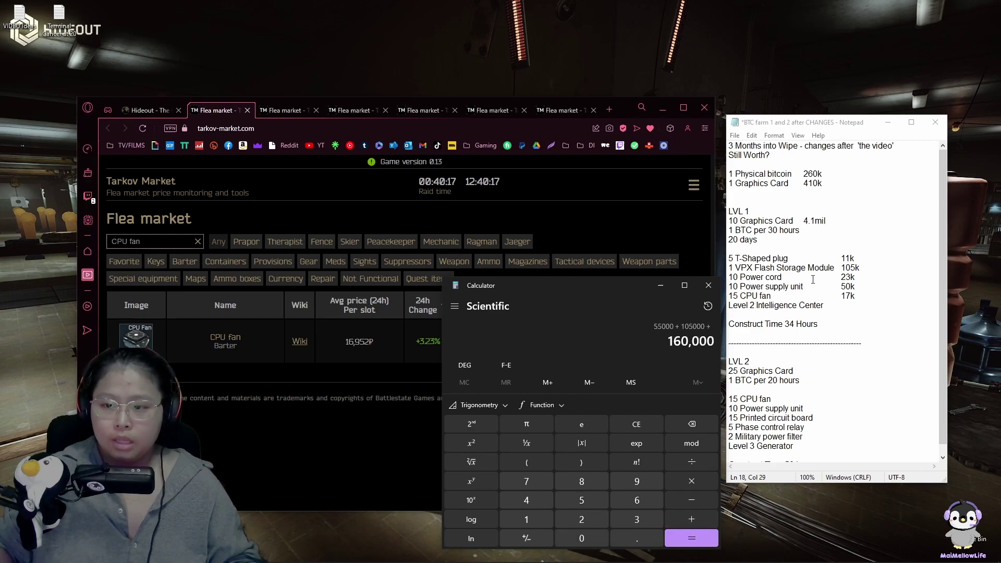
- Add 230,000 for the ten Power cords to the calculator's running sum
left_click(582, 519)
left_click(637, 520)
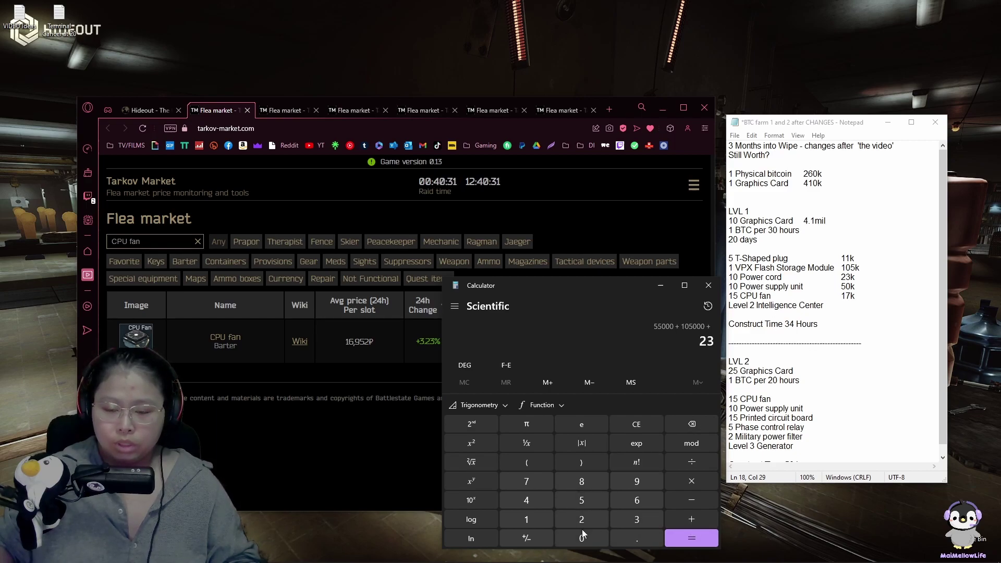
left_click(582, 537)
left_click(582, 537)
left_click(582, 537)
left_click(582, 537)
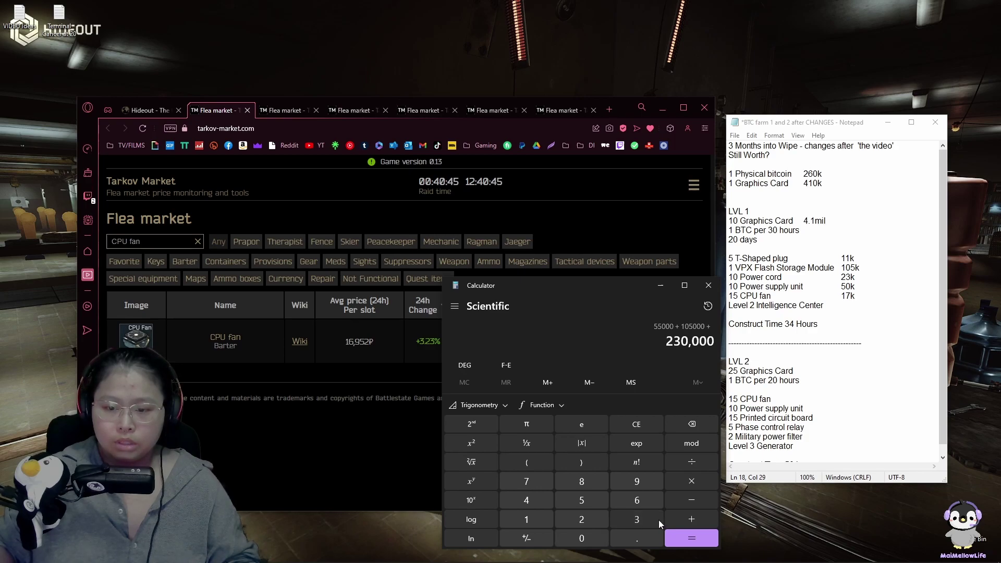
left_click(693, 520)
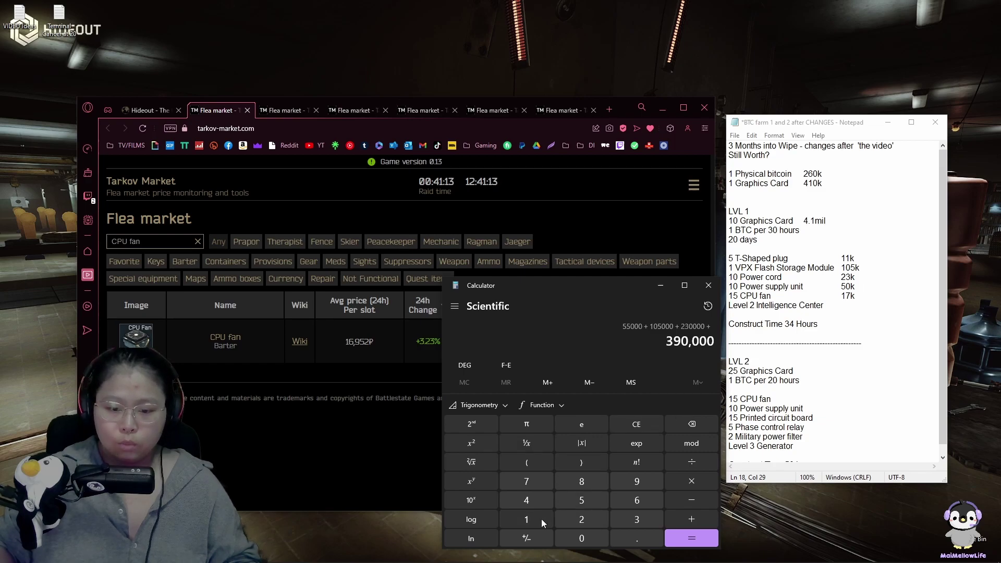
- Add 500,000 for the ten Power supply units to the calculator's running sum
left_click(581, 500)
left_click(582, 538)
left_click(582, 538)
left_click(582, 538)
left_click(582, 538)
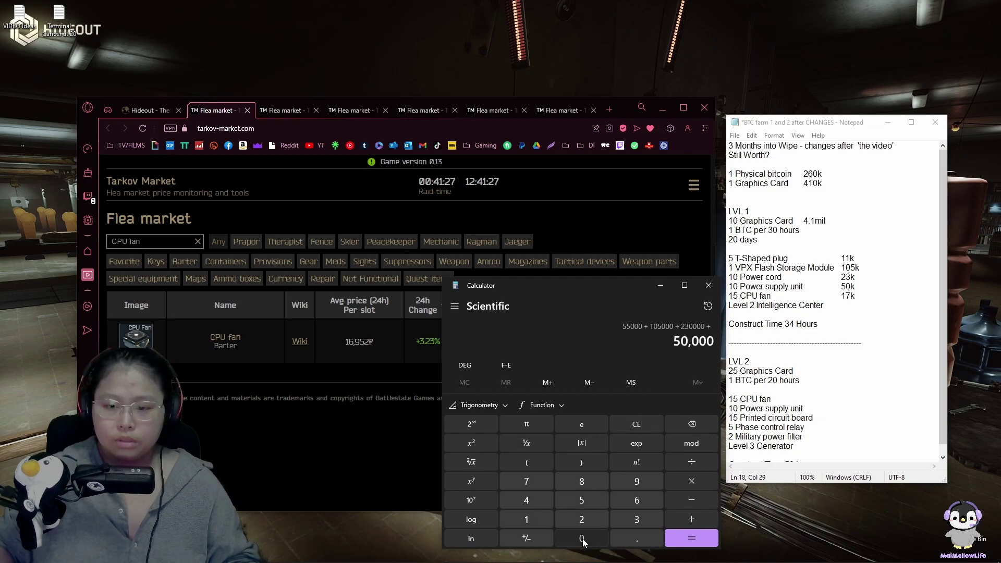
left_click(582, 538)
left_click(691, 520)
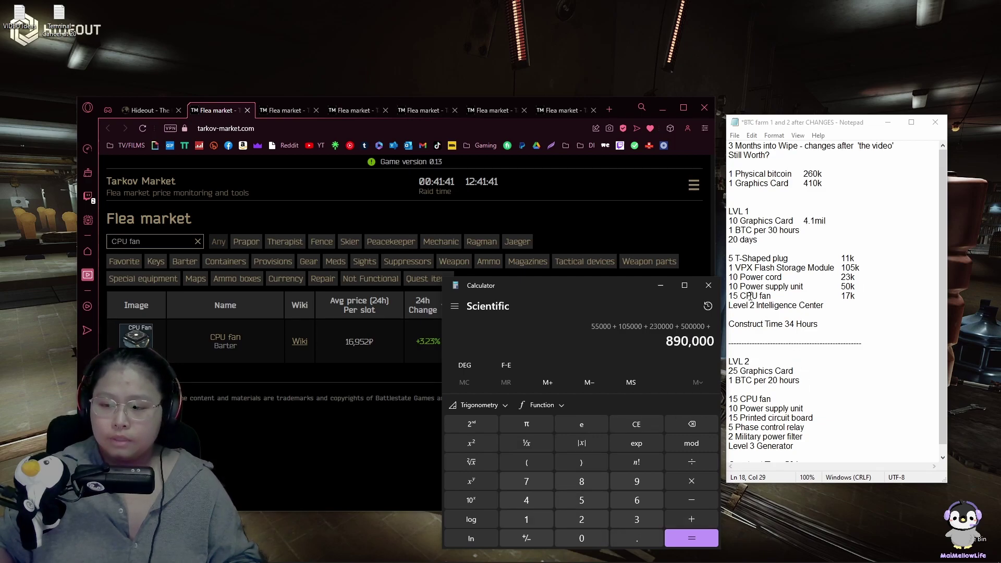
- Add the CPU fans as a bracketed 15 × 17,000 and compute the LVL 1 construction cost
left_click(527, 462)
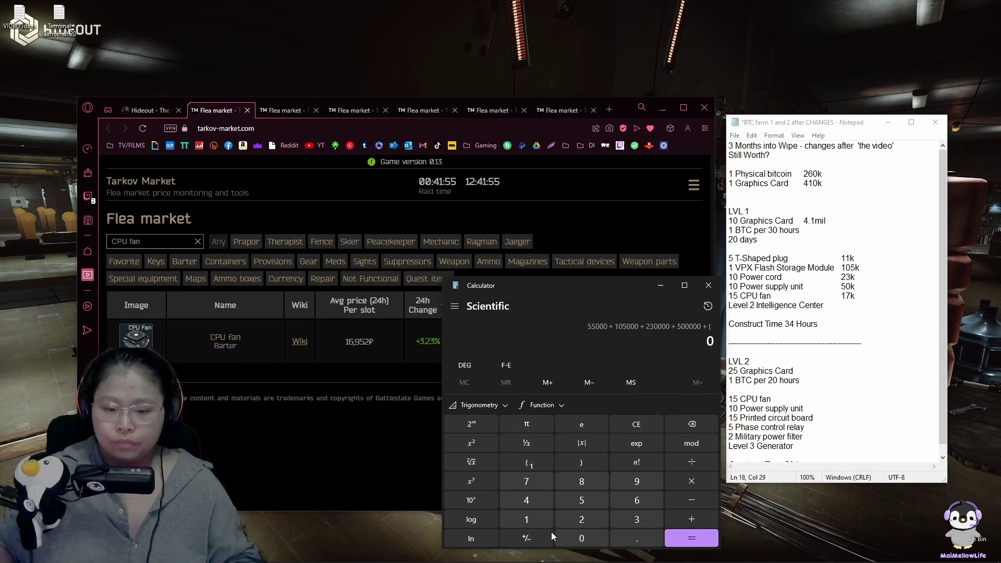
left_click(526, 519)
left_click(582, 500)
left_click(691, 481)
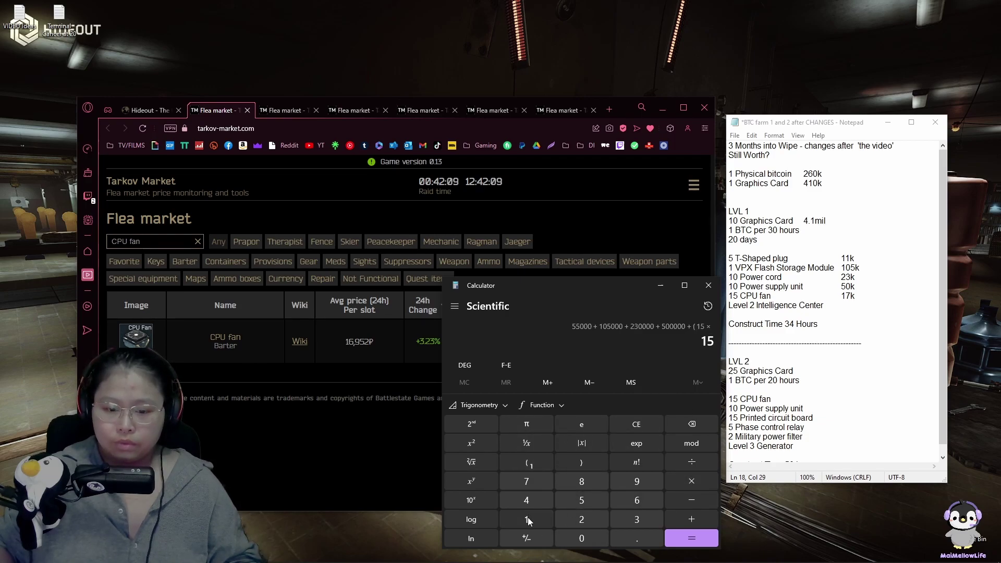
left_click(526, 520)
left_click(527, 482)
left_click(582, 538)
left_click(581, 538)
left_click(582, 538)
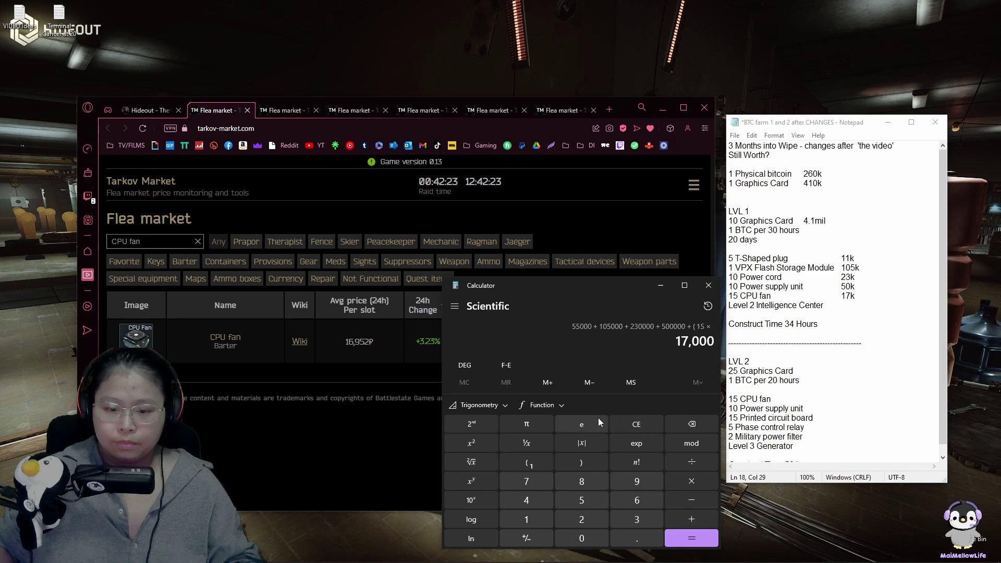
left_click(603, 462)
left_click(699, 537)
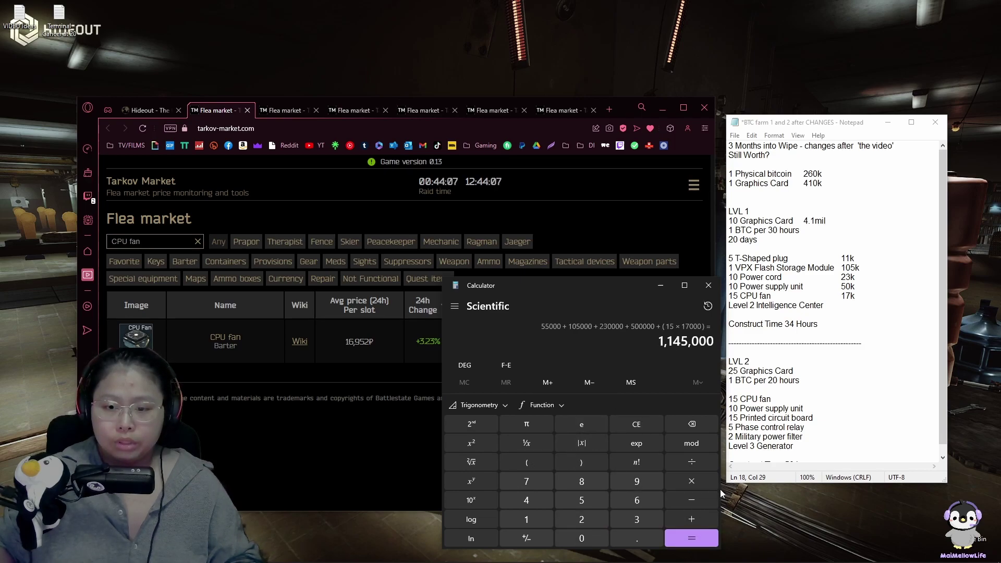
- Add 4,100,000 for the ten graphics cards to the LVL 1 construction cost and compute the total
left_click(702, 519)
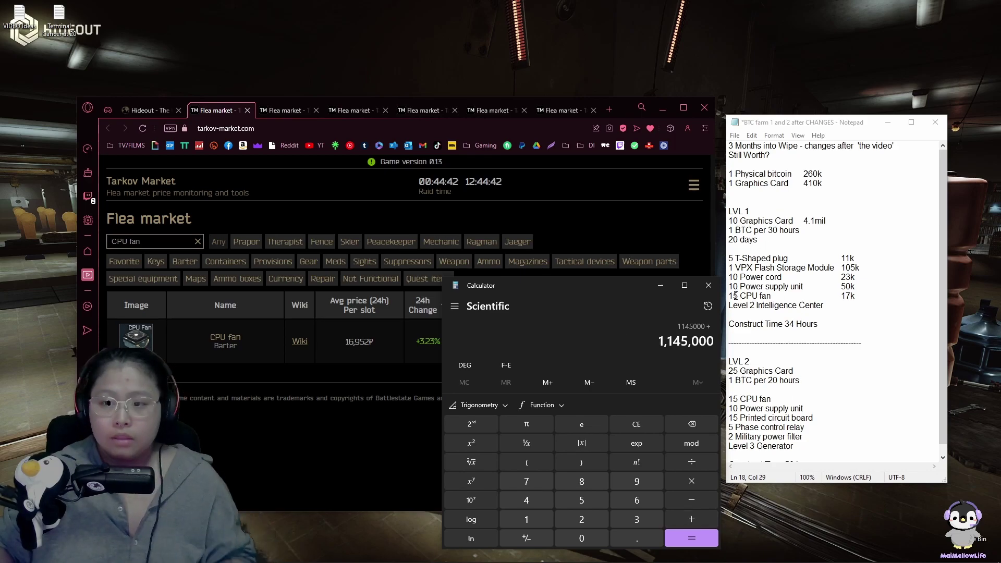
left_click(539, 500)
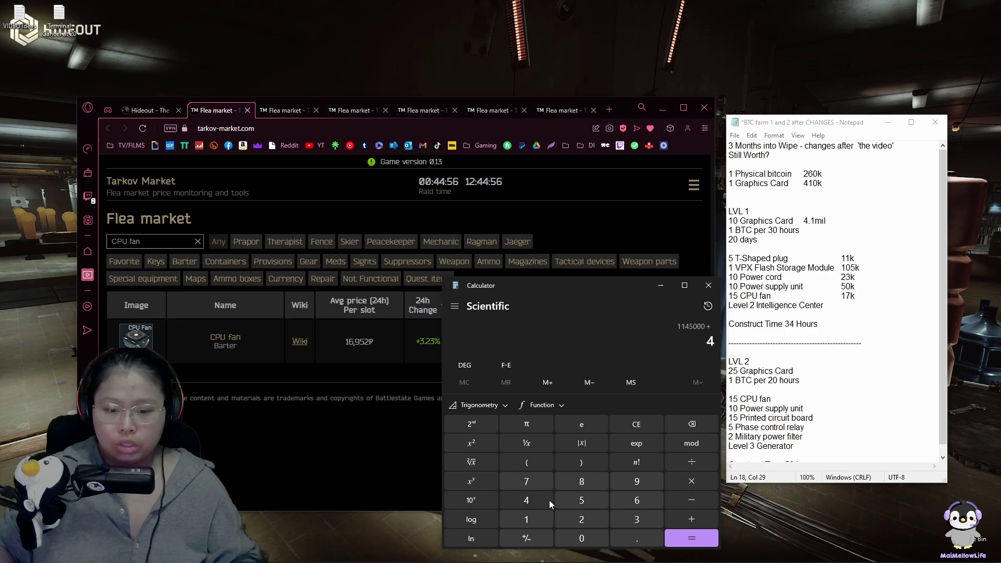
left_click(527, 518)
left_click(581, 538)
left_click(582, 538)
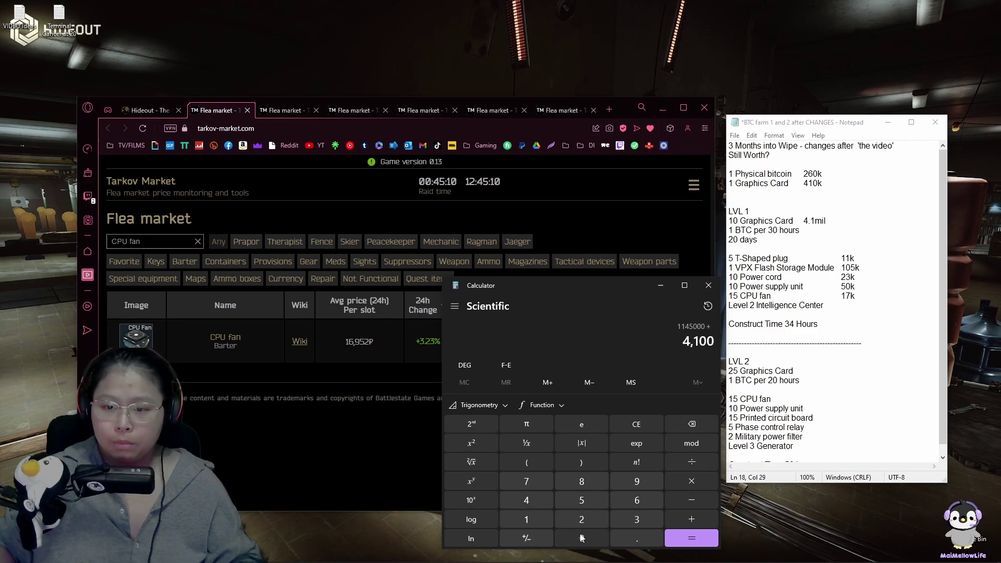
left_click(582, 538)
left_click(581, 538)
left_click(582, 538)
left_click(691, 538)
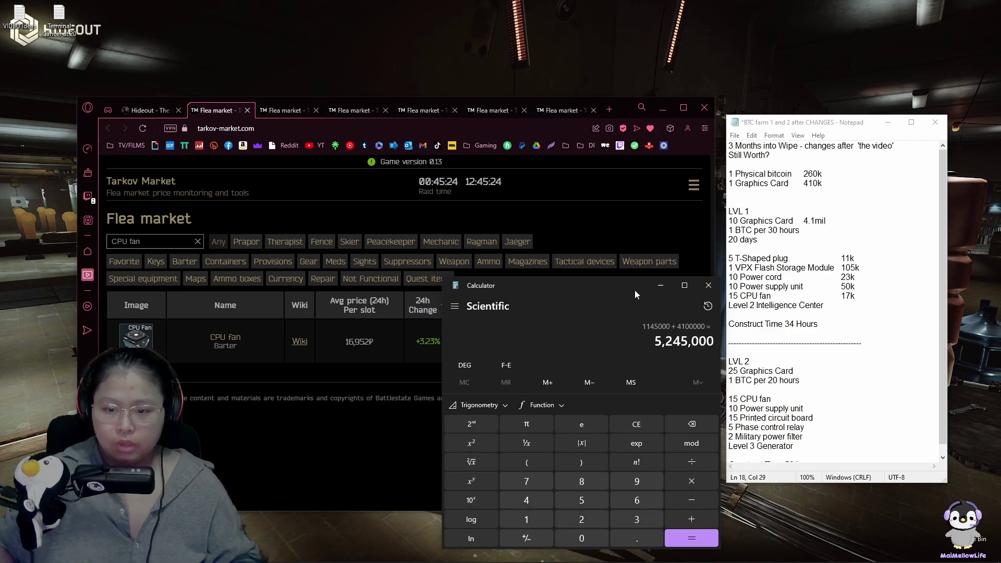
- Divide the total LVL 1 cost by the physical bitcoin price of 260,000
left_click(692, 462)
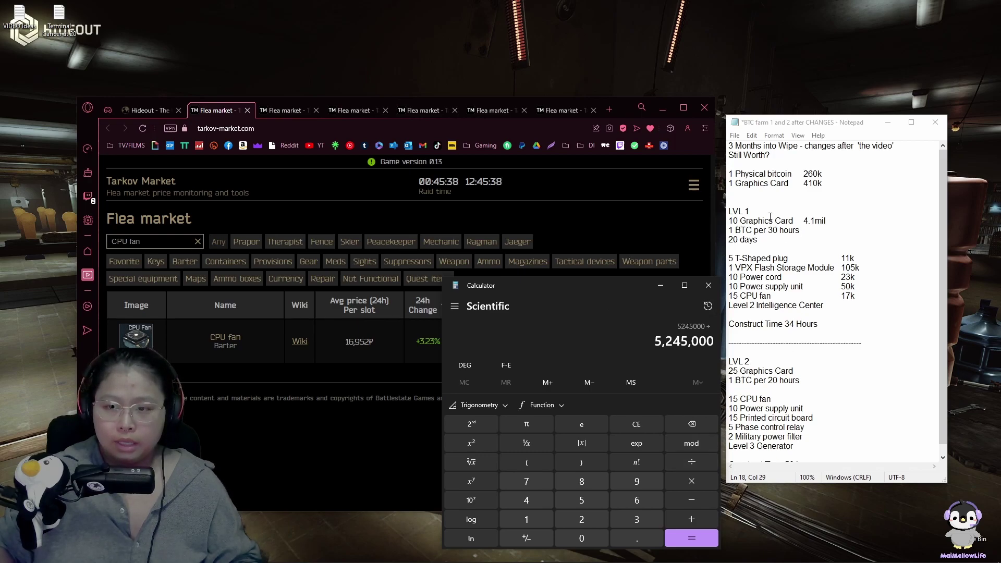
left_click(581, 538)
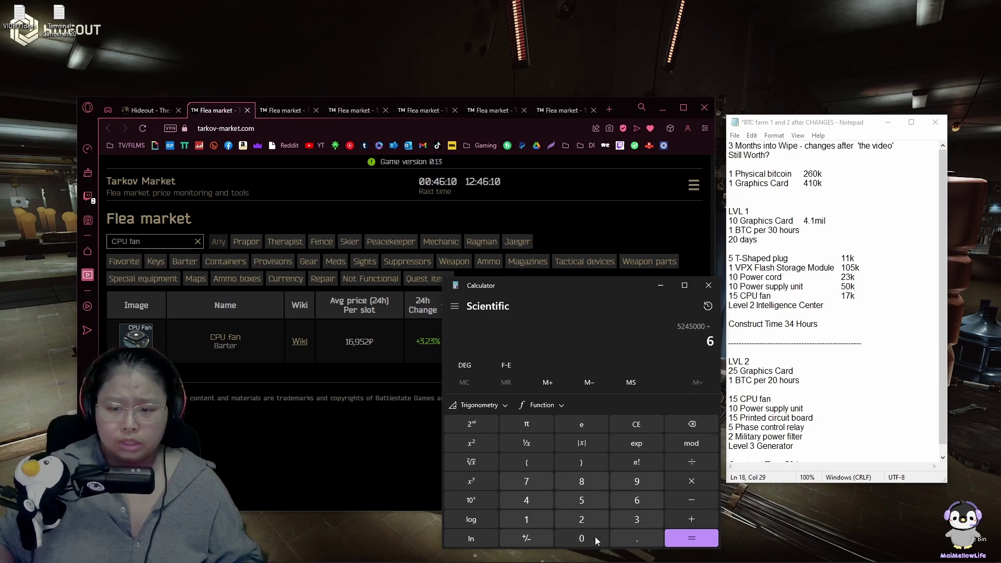
left_click(593, 537)
left_click(593, 537)
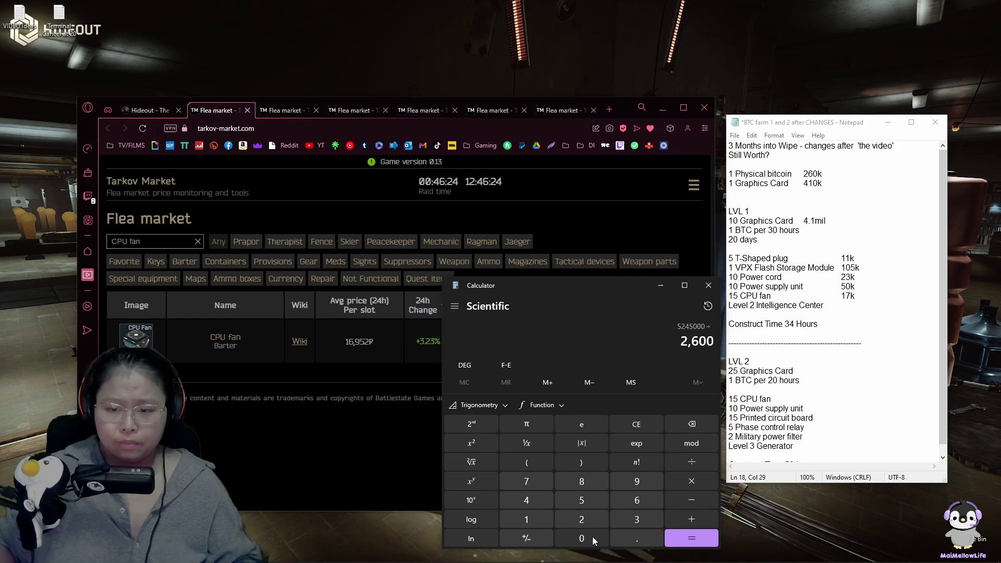
left_click(593, 537)
left_click(593, 537)
left_click(691, 538)
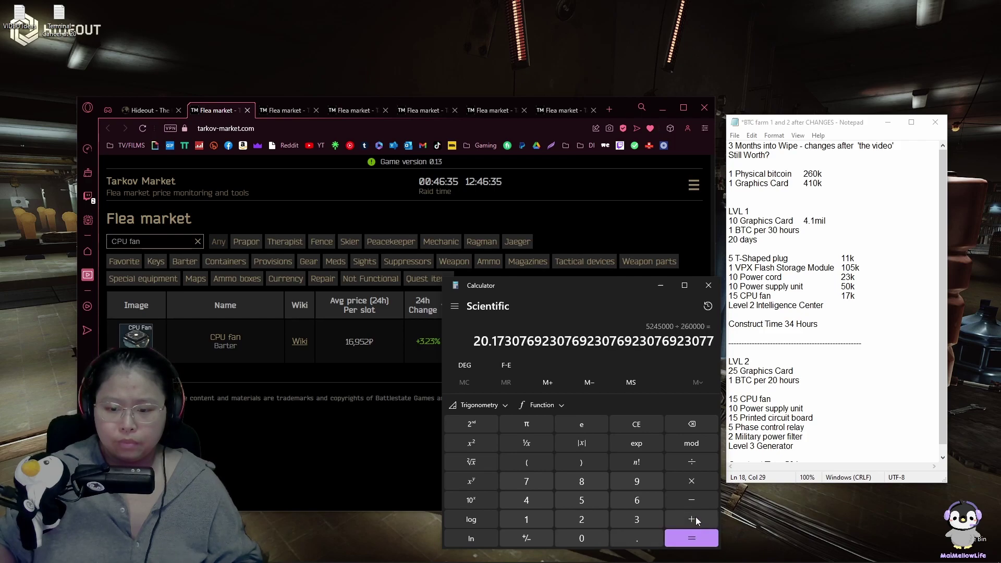
- Multiply the number of bitcoins needed by 30 hours, and divide by 24 to get the payback time in days
left_click(691, 481)
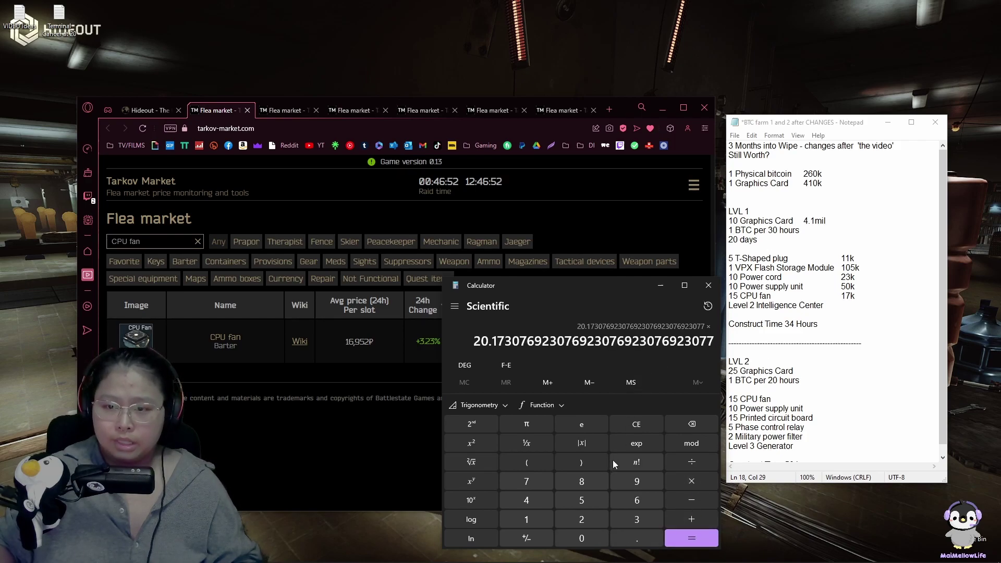
left_click(636, 519)
left_click(592, 537)
left_click(699, 544)
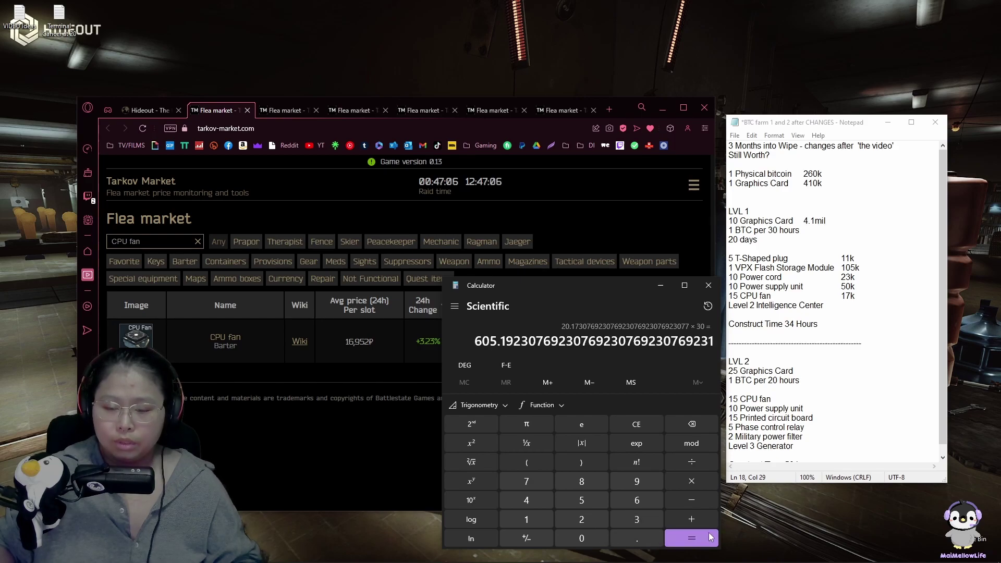
left_click(692, 462)
left_click(582, 519)
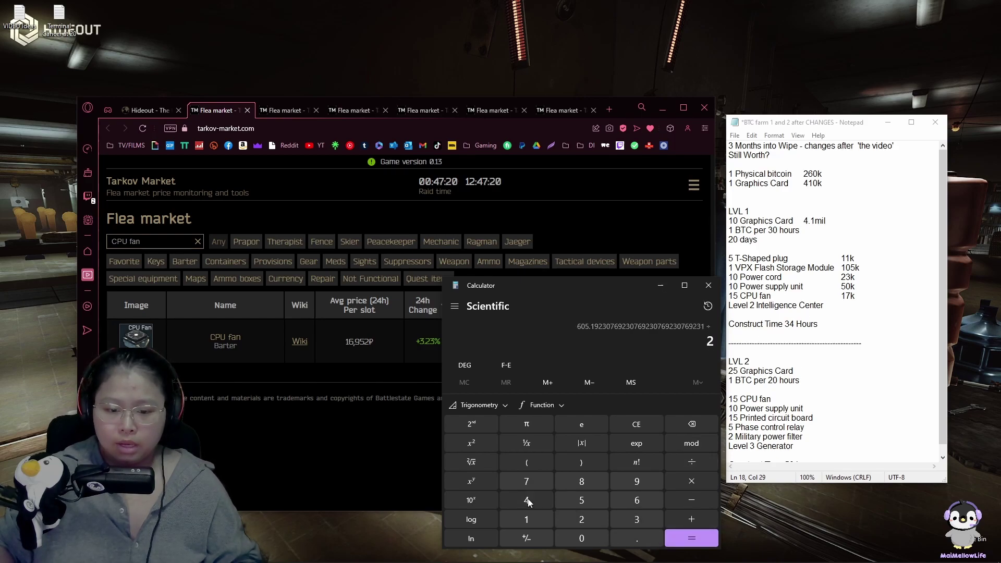
left_click(526, 500)
left_click(692, 538)
- Highlight the whole days in the calculator's payback result and return to the LVL 1 notes in Notepad
left_click_drag(590, 290, 590, 281)
left_click_drag(492, 332, 479, 333)
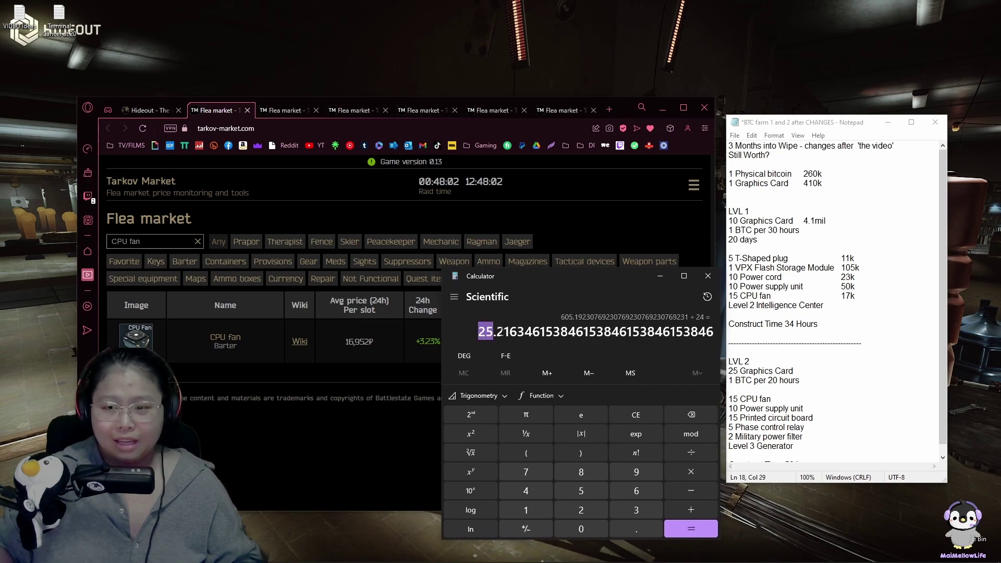
left_click(763, 332)
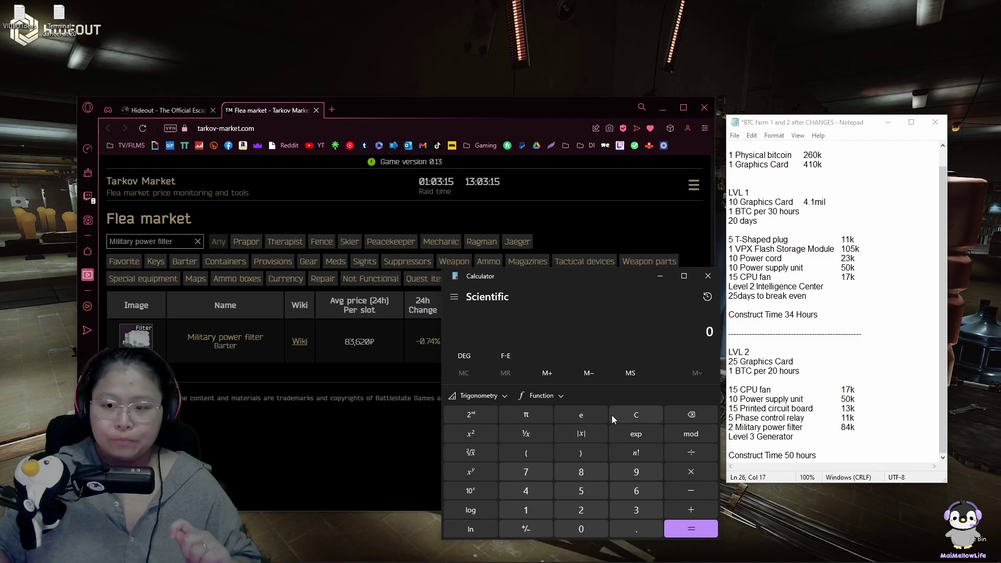
- Multiply 25 graphics cards by the price of 410,000 each in the calculator
left_click(581, 510)
left_click(581, 490)
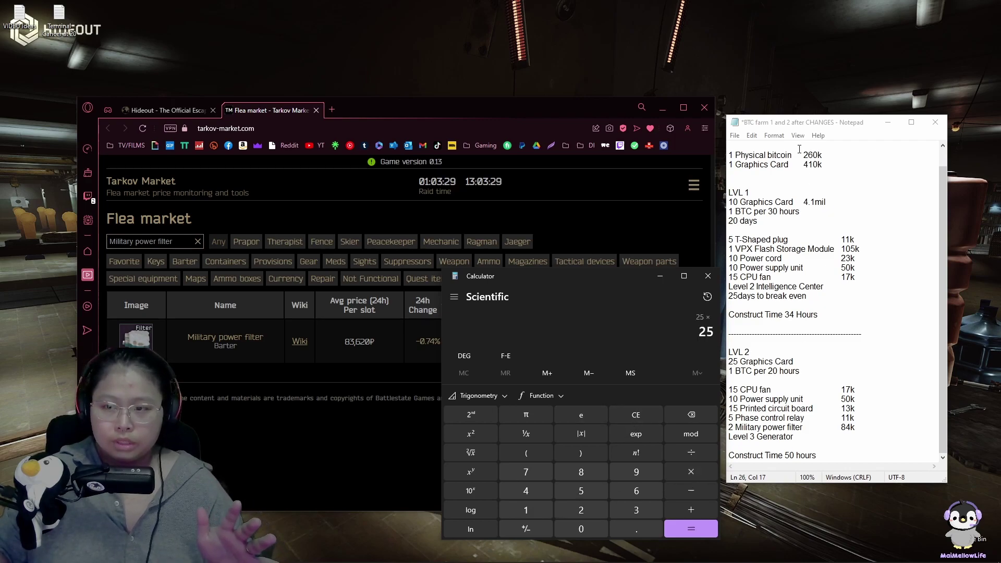
left_click(534, 509)
left_click(570, 532)
left_click(571, 533)
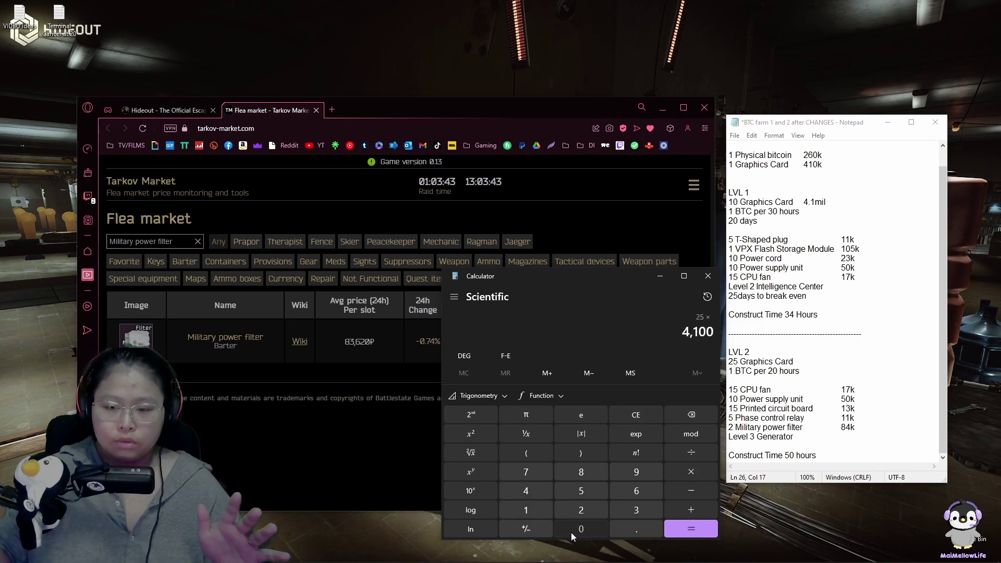
double_click(571, 533)
left_click(699, 532)
- Note 10.250mil beside the 25 Graphics Card line under LVL 2 in Notepad
left_click(822, 364)
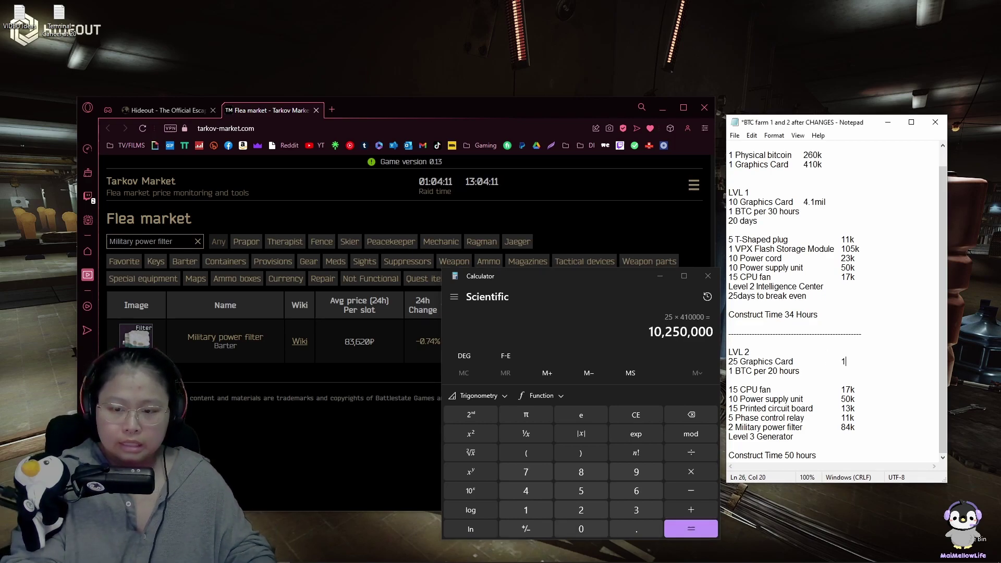
type("10.25")
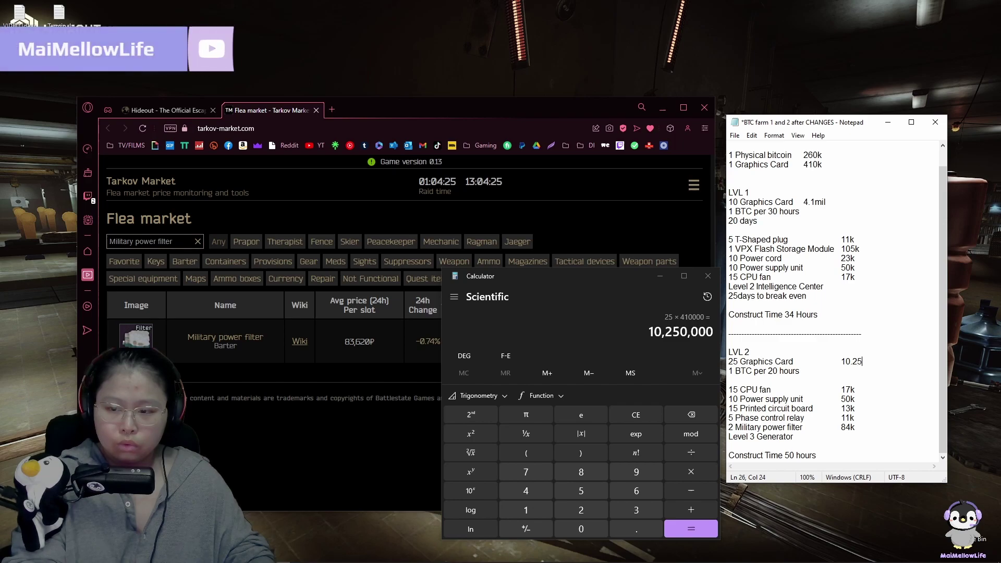
type("0mil")
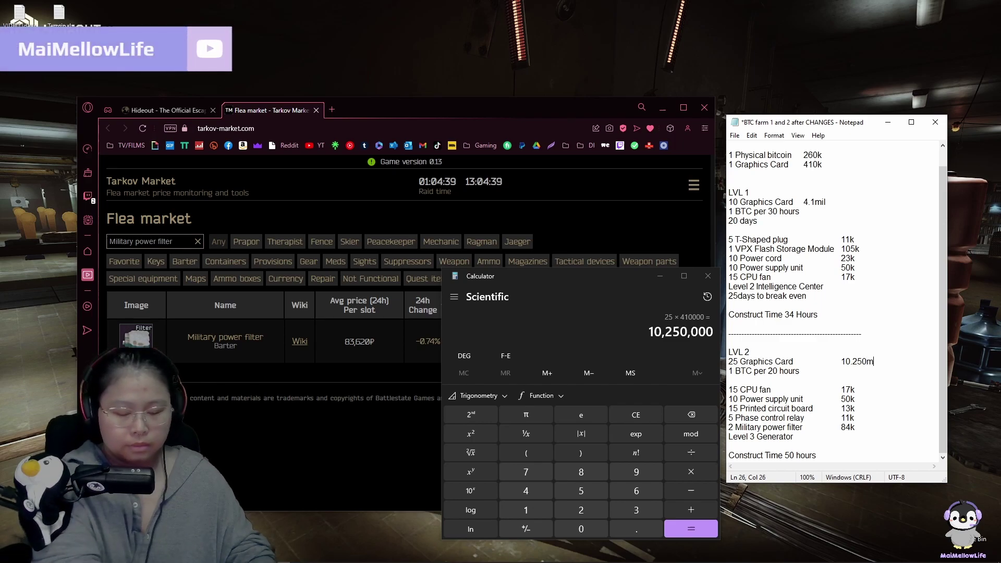
key("Down")
- Divide the LVL 2 graphics card cost by the physical bitcoin price of 260,000
left_click(691, 453)
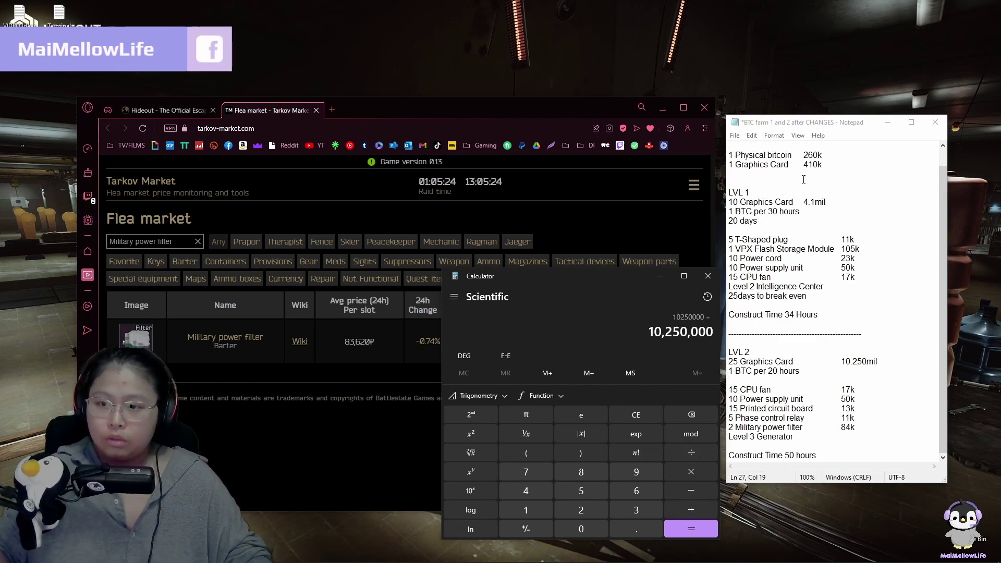
left_click(580, 510)
left_click(636, 491)
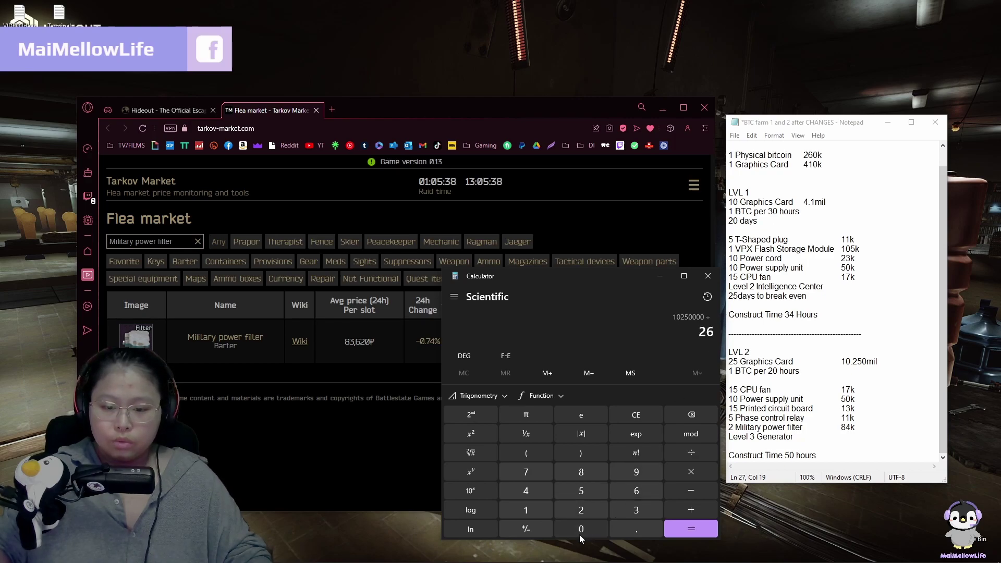
left_click(581, 529)
double_click(579, 531)
left_click(580, 531)
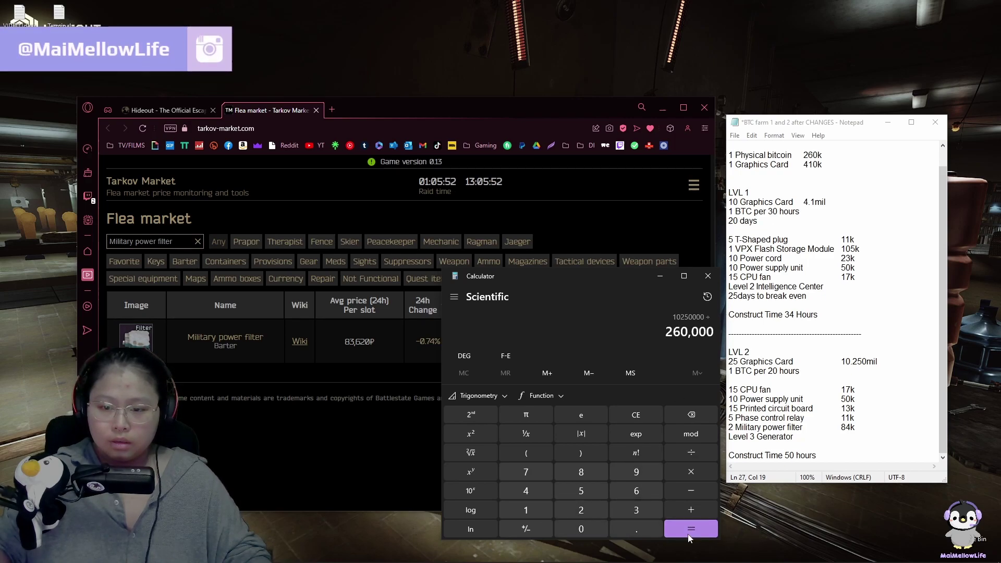
left_click(691, 529)
- Multiply the number of bitcoins needed by 20 hours to get the LVL 2 payback time in hours
left_click(691, 472)
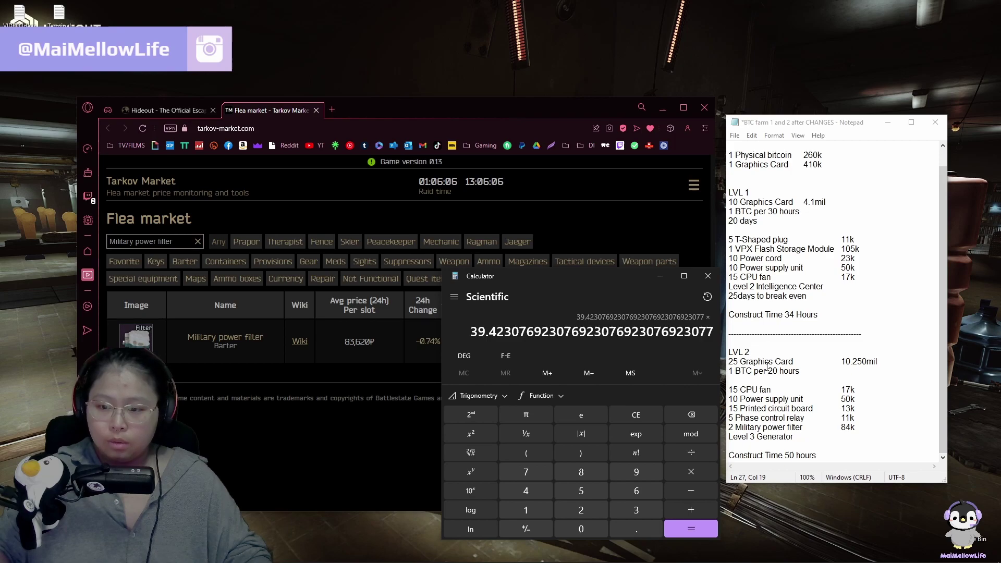
left_click(581, 510)
left_click(595, 531)
left_click(691, 529)
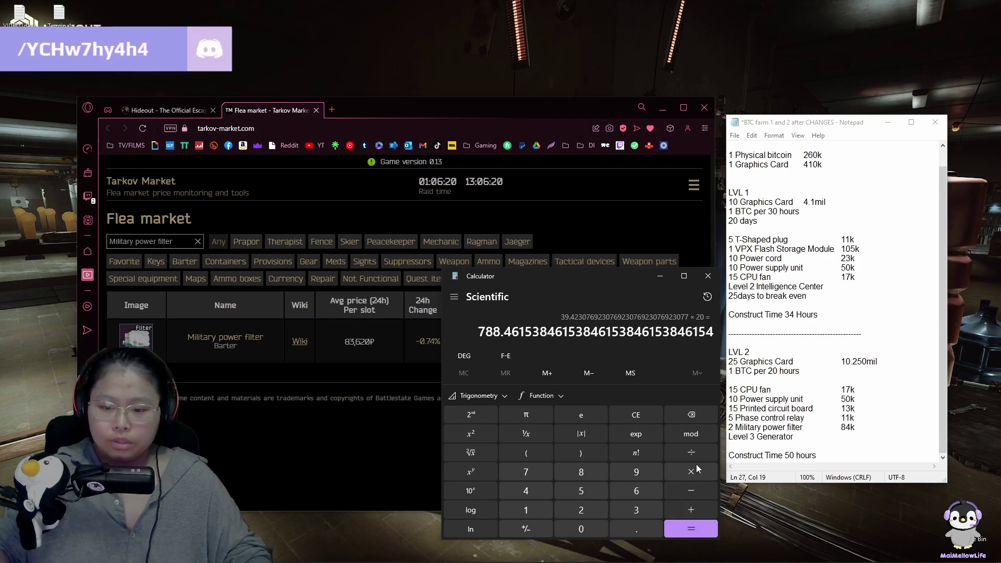
- Divide the hours by 24, note "33days to break even" below the LVL 2 bitcoin rate, and clear the calculator
left_click(691, 452)
left_click(580, 510)
left_click(526, 491)
left_click(691, 528)
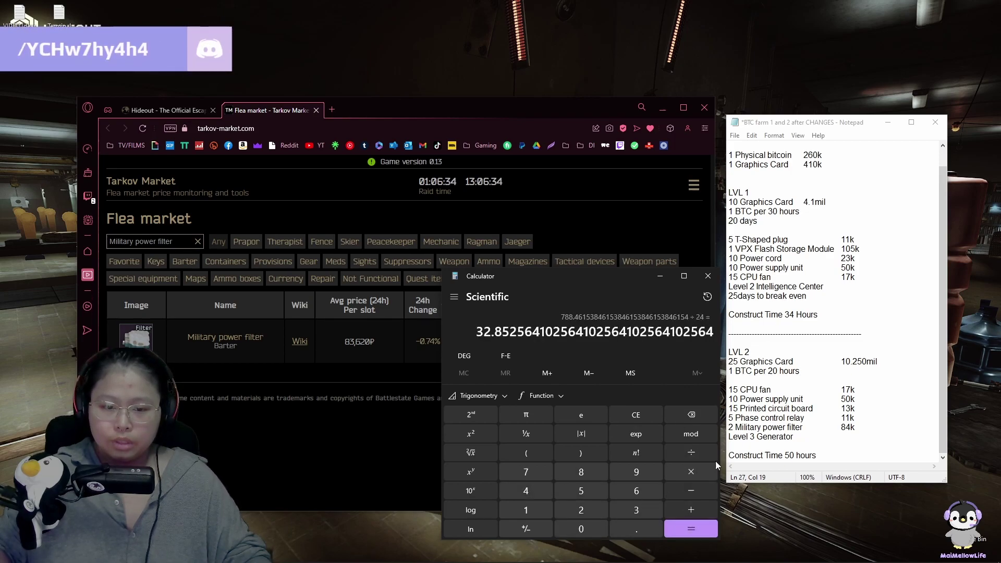
left_click(818, 376)
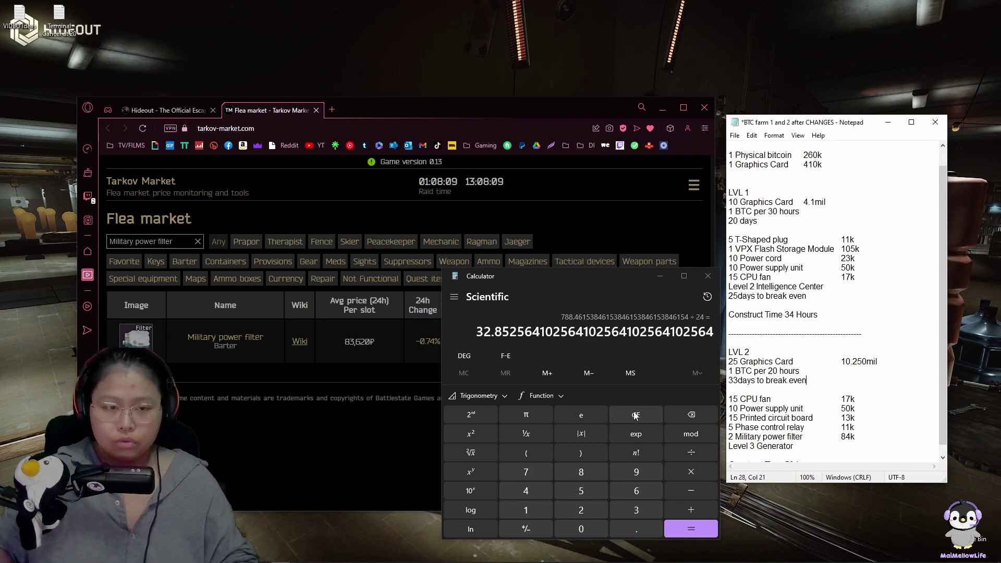
left_click(636, 415)
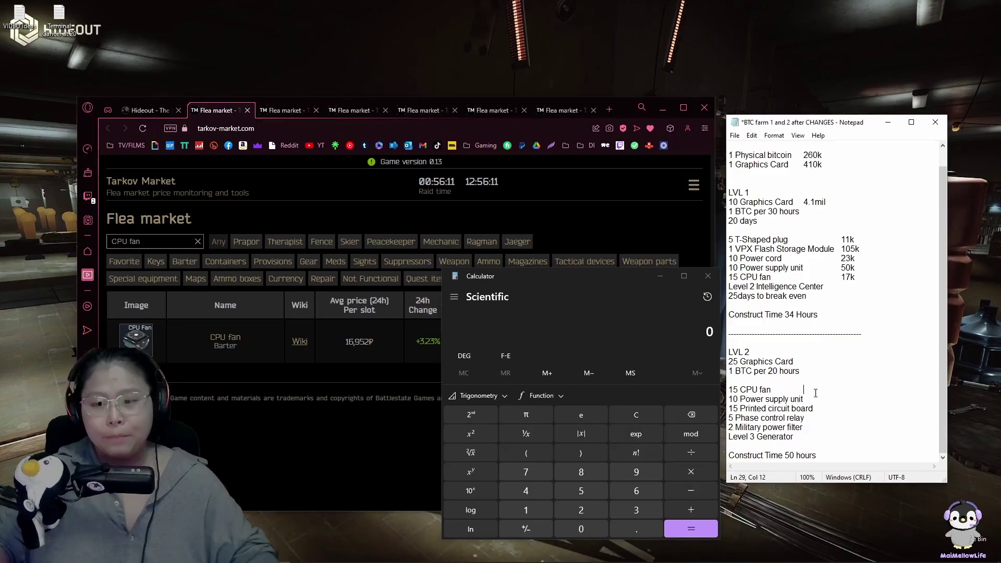
- Look up the CPU fan's flea market price and note 17k beside the LVL 2 CPU fan line
key("Tab")
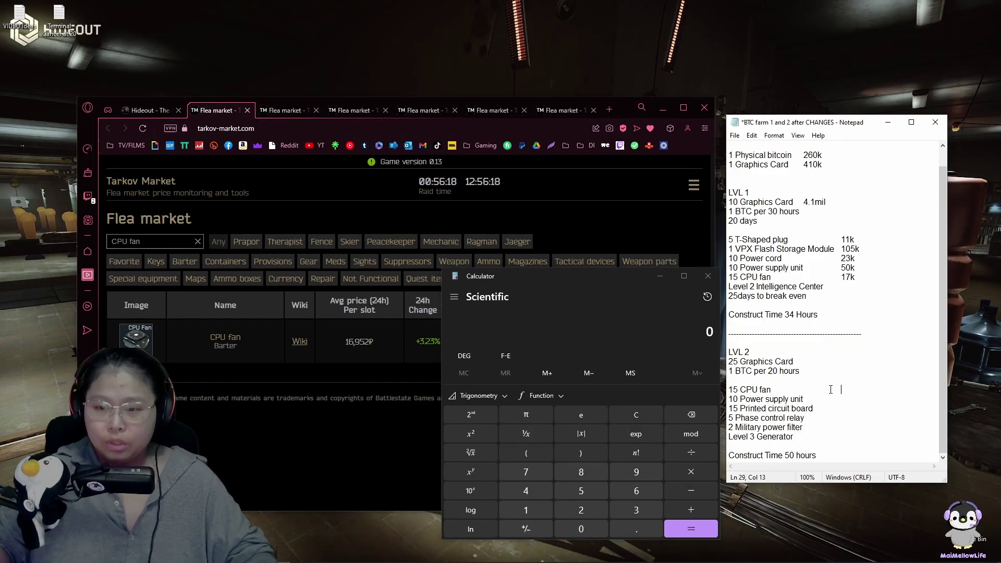
left_click(226, 110)
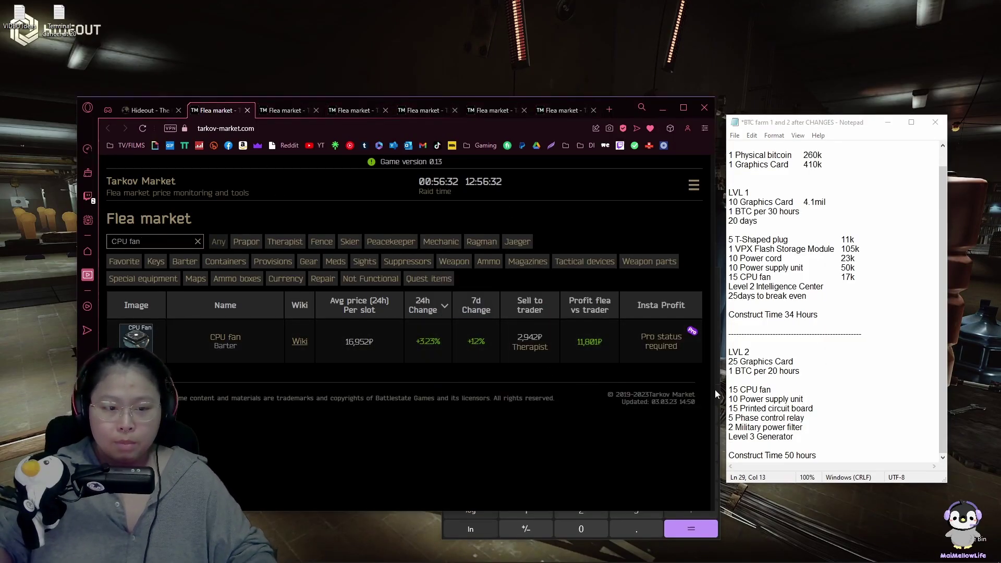
left_click(834, 390)
type("1")
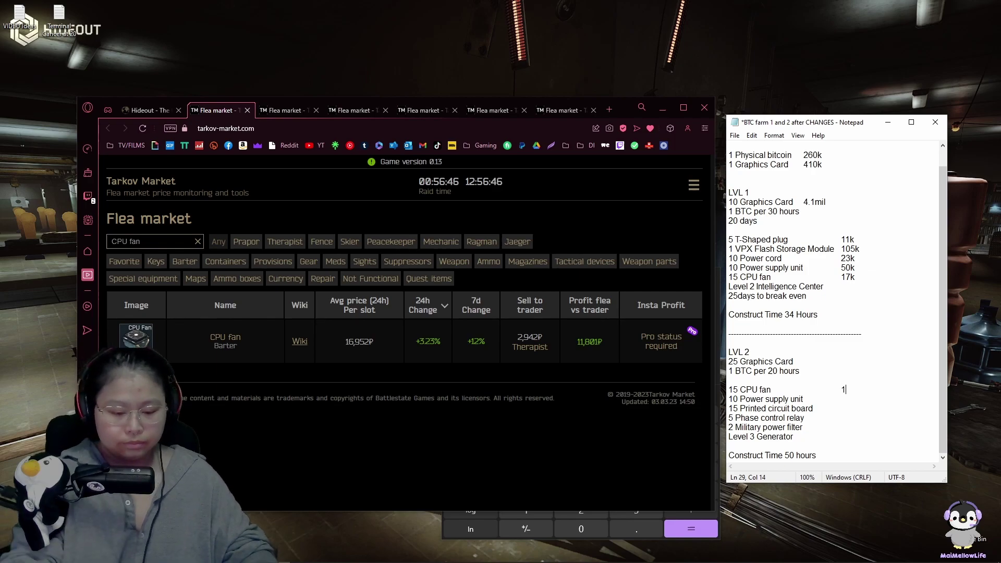
type("7k")
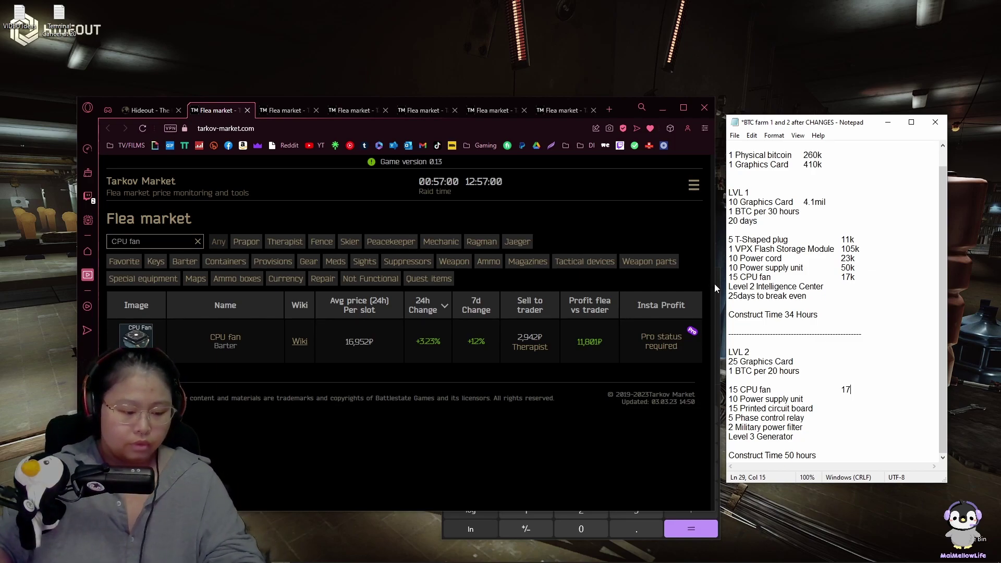
- Close the CPU fan price pages and note 50k beside the LVL 2 power supply unit line
left_click(221, 108)
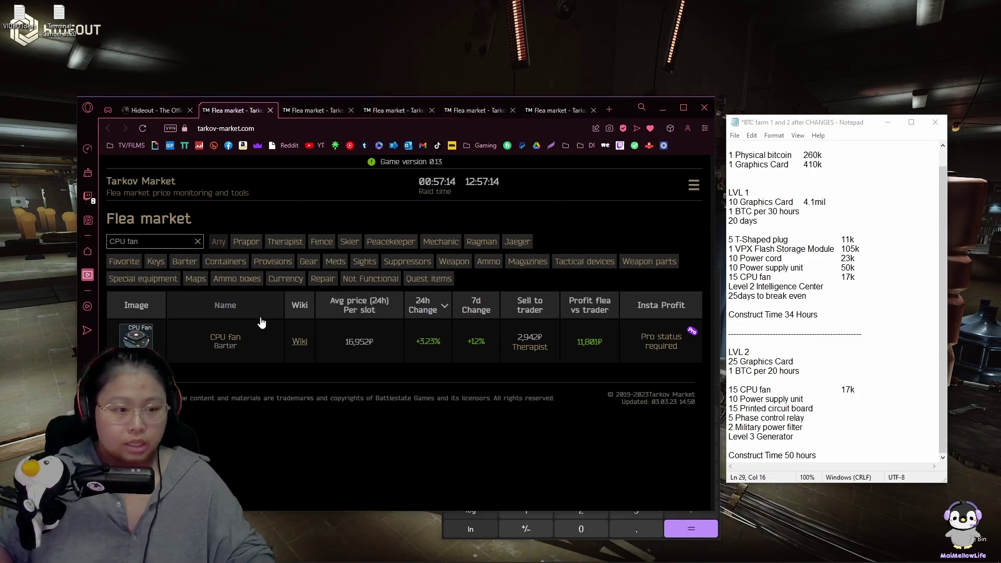
left_click(247, 110)
middle_click(247, 109)
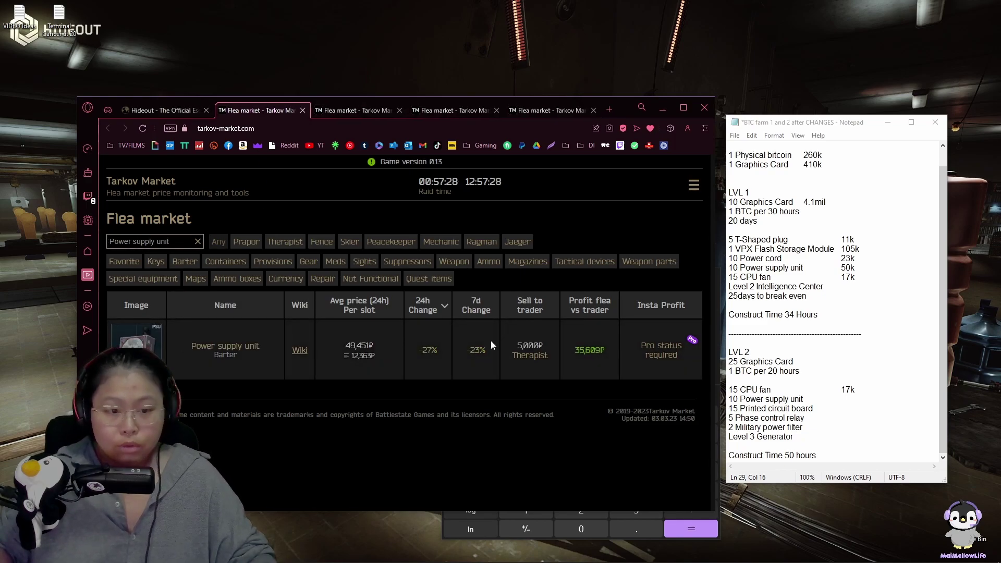
left_click(852, 399)
type("50k")
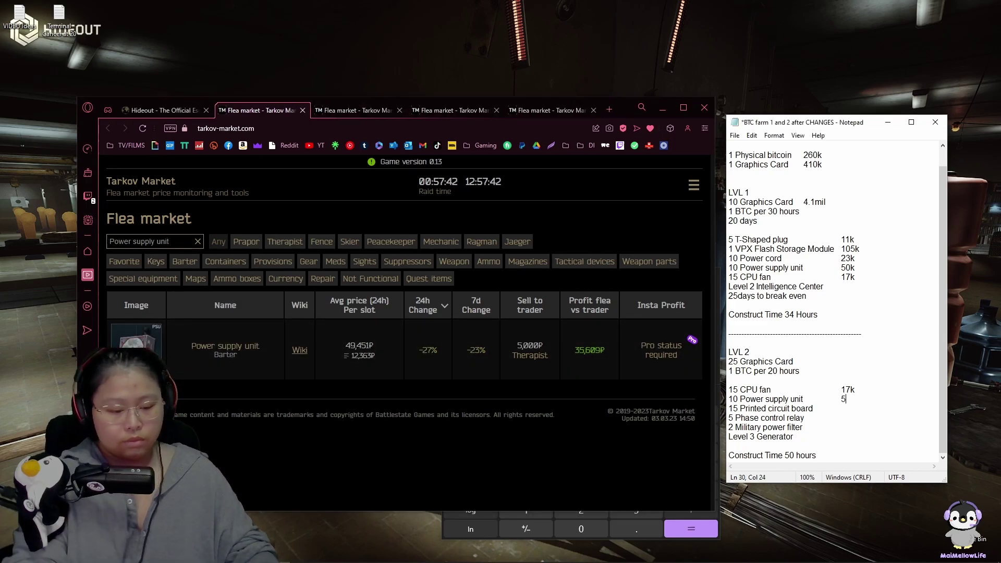
- Note the LVL 2 flea market prices of 13k for the printed circuit board and 11k for the phase control relay
left_click(302, 110)
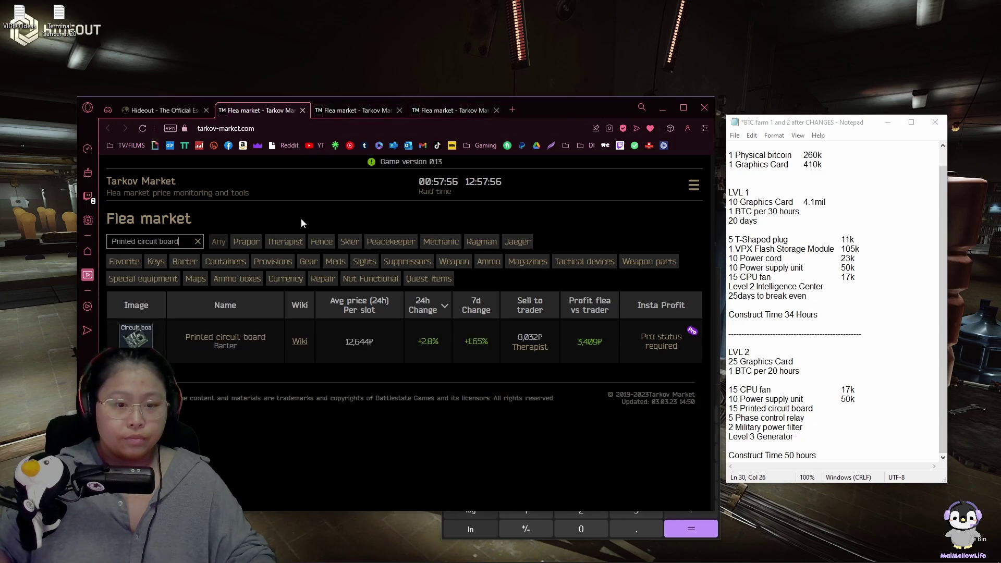
left_click(842, 409)
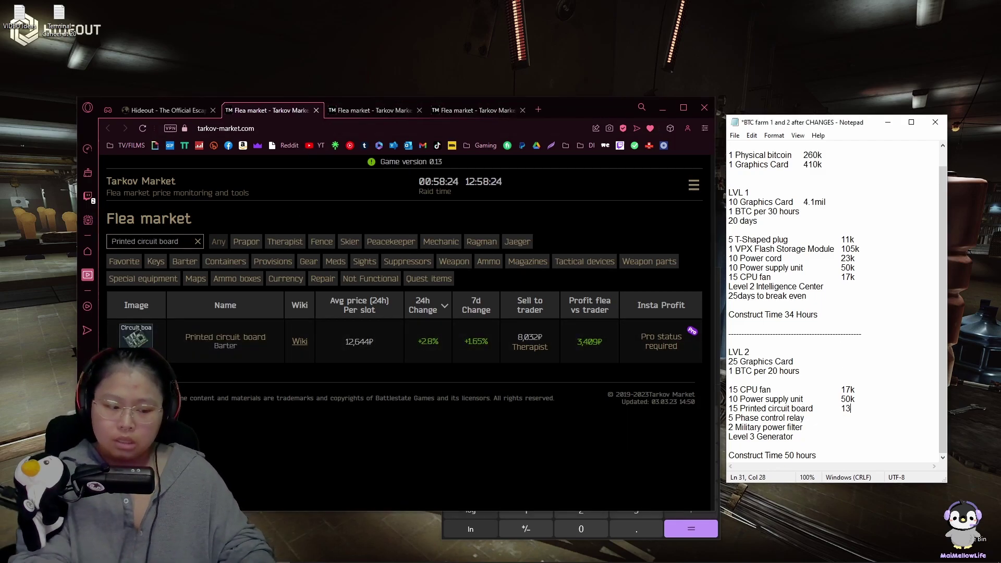
left_click(316, 110)
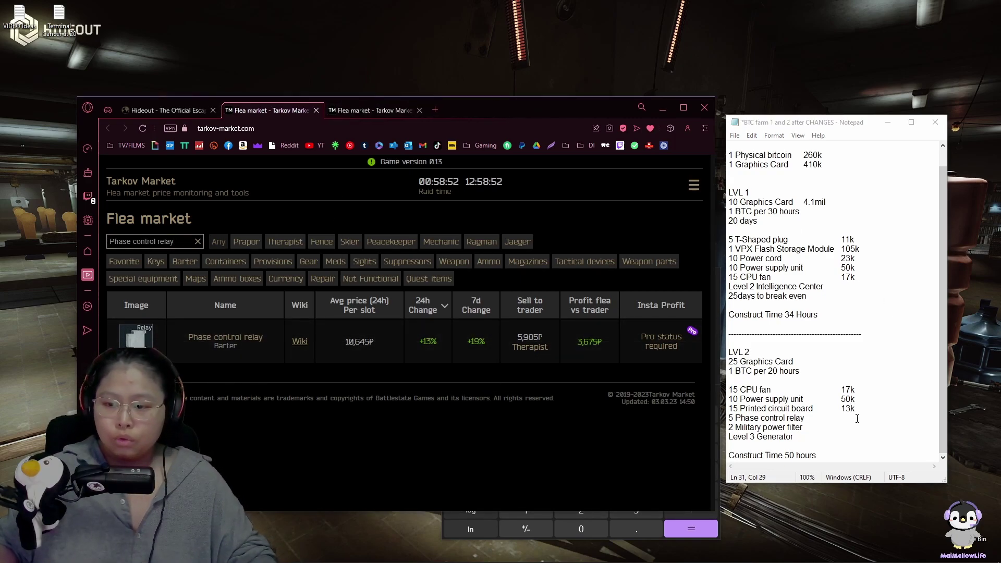
left_click(869, 407)
type("11k")
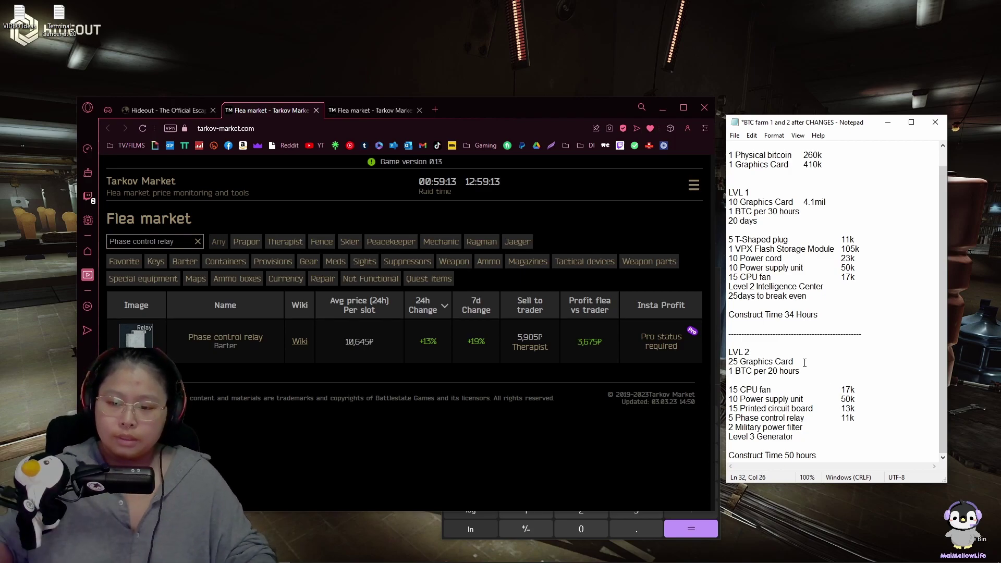
- Close the phase control relay price page and note 84k beside the military power filter line
key("alt+Tab")
key("ctrl+w")
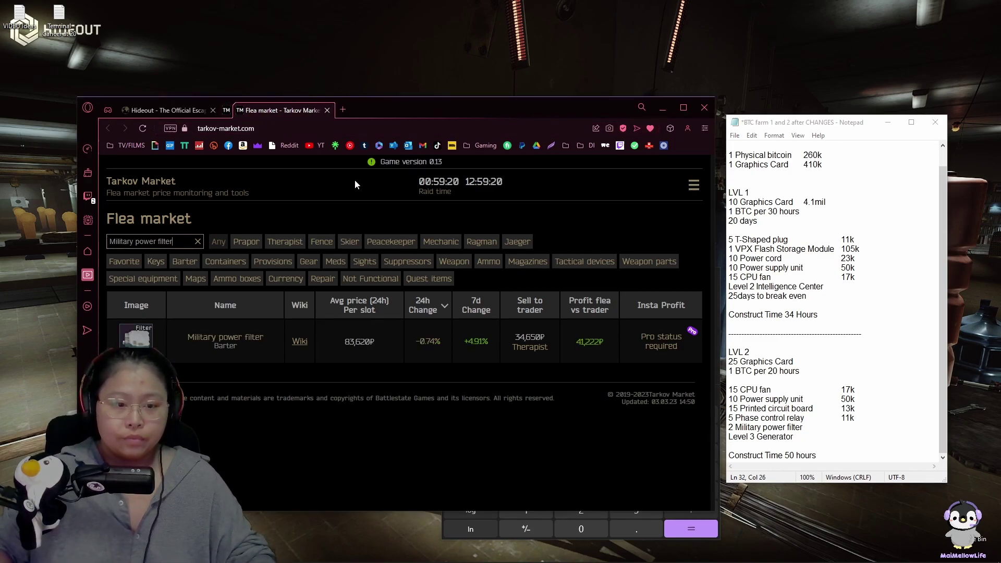
left_click(845, 427)
type("84k")
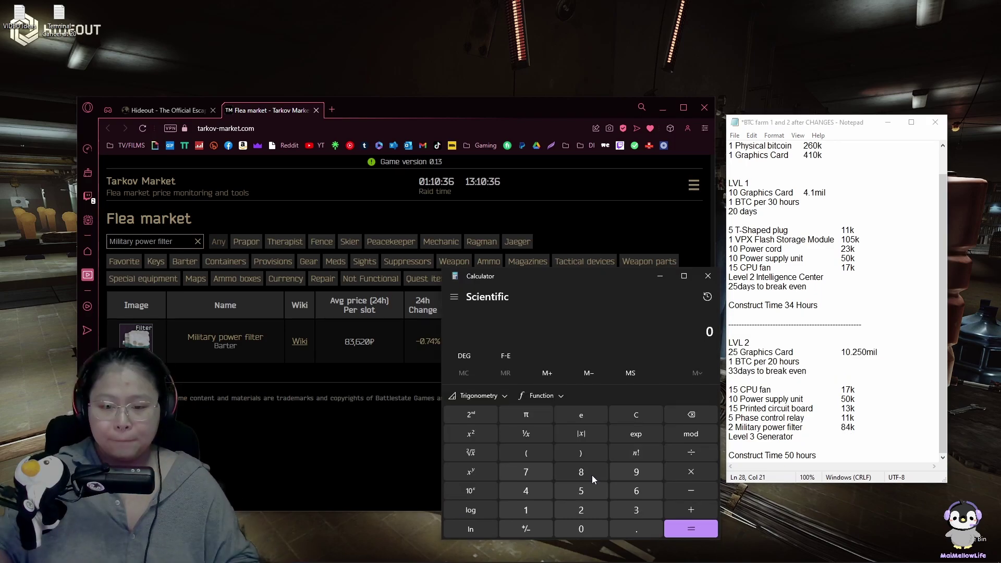
- Start the LVL 2 construction cost in the calculator with 15 CPU fans at 17,000 each
left_click(547, 510)
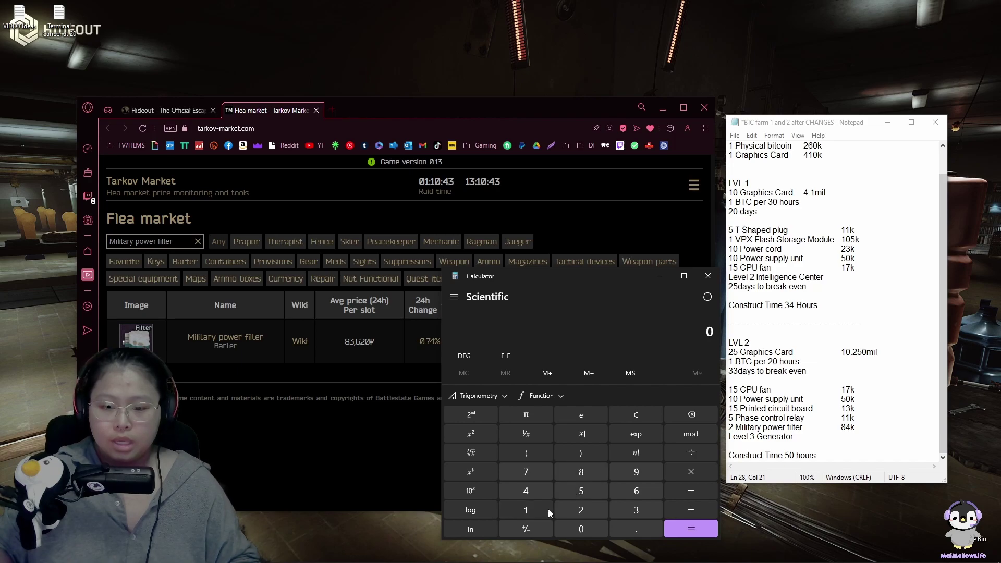
left_click(583, 490)
left_click(686, 472)
left_click(526, 510)
left_click(525, 472)
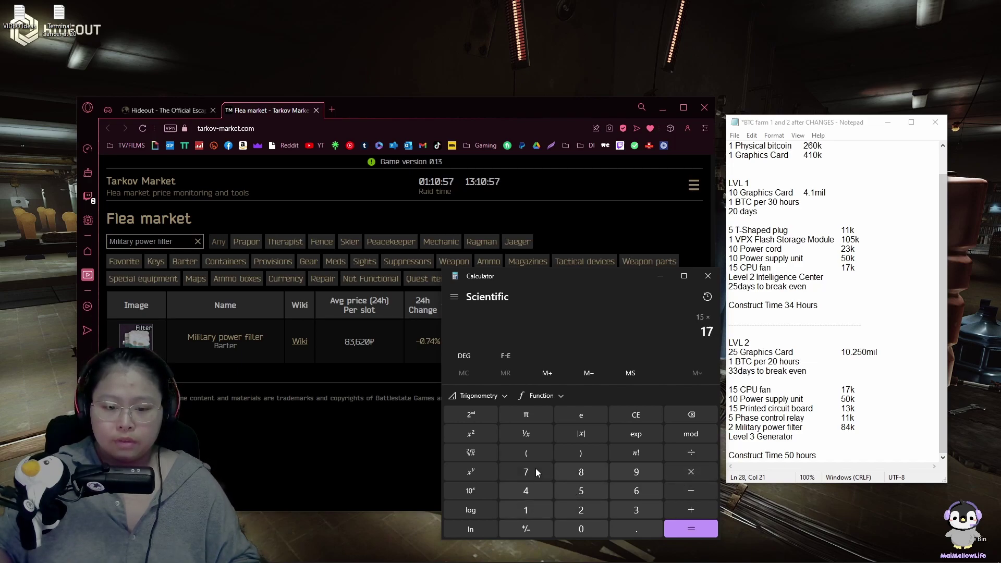
left_click(581, 528)
triple_click(581, 528)
left_click(690, 415)
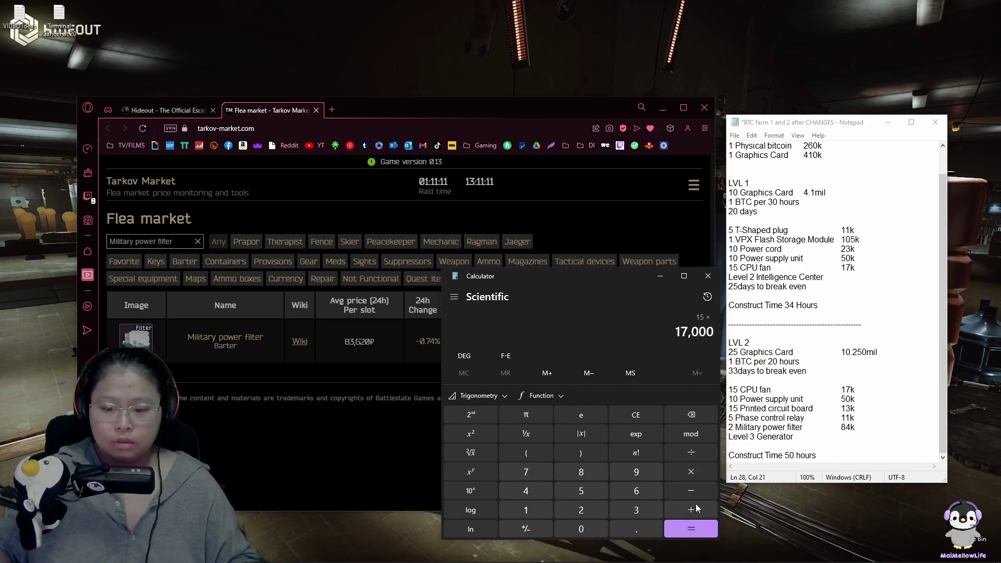
- Add 500,000 for the ten power supply units to the LVL 2 construction cost
left_click(691, 509)
left_click(580, 490)
left_click(581, 529)
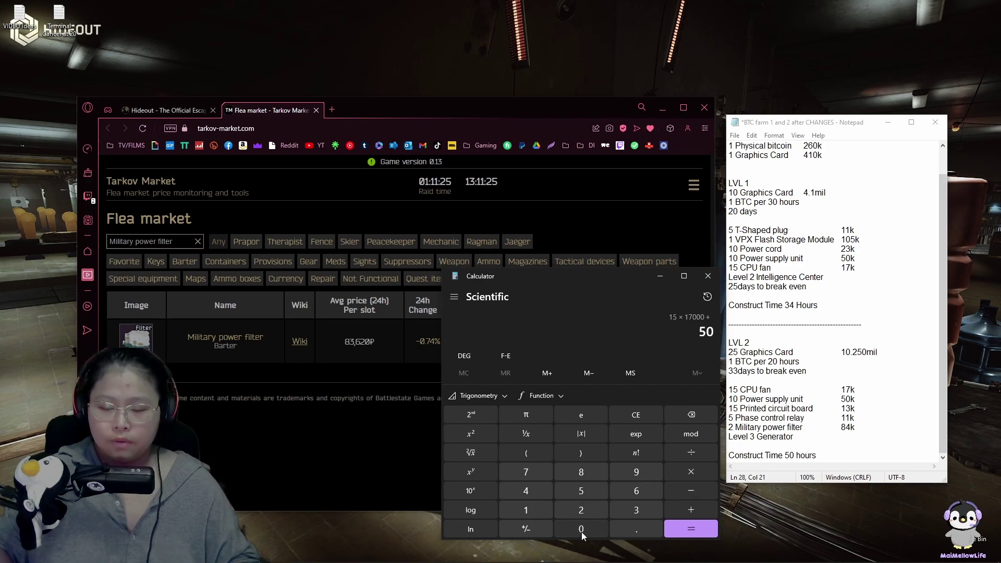
left_click(582, 529)
left_click(583, 529)
left_click(583, 530)
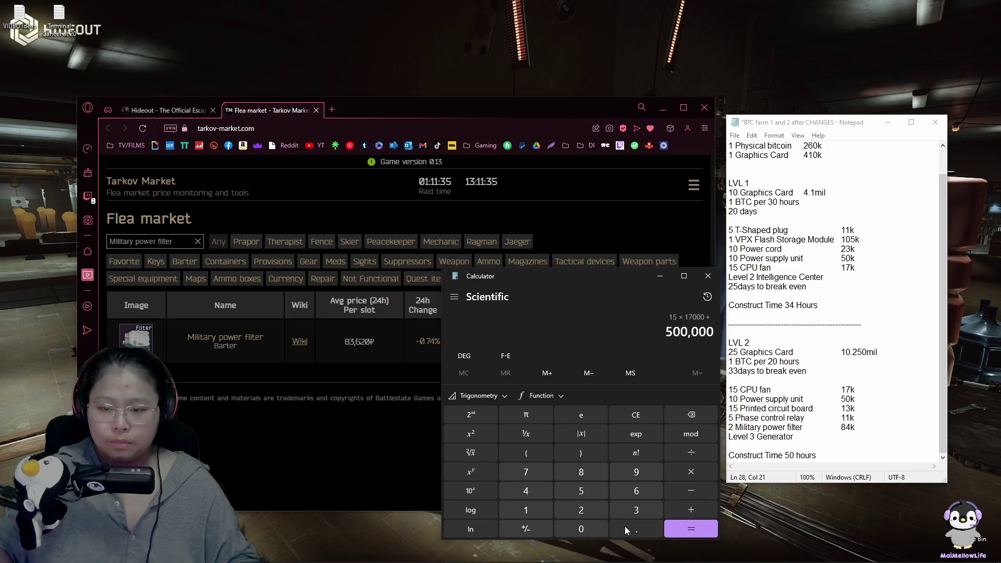
- Add the bracketed product 13,000 × 15 for the printed circuit boards to the LVL 2 construction cost
left_click(690, 510)
left_click(527, 452)
left_click(526, 510)
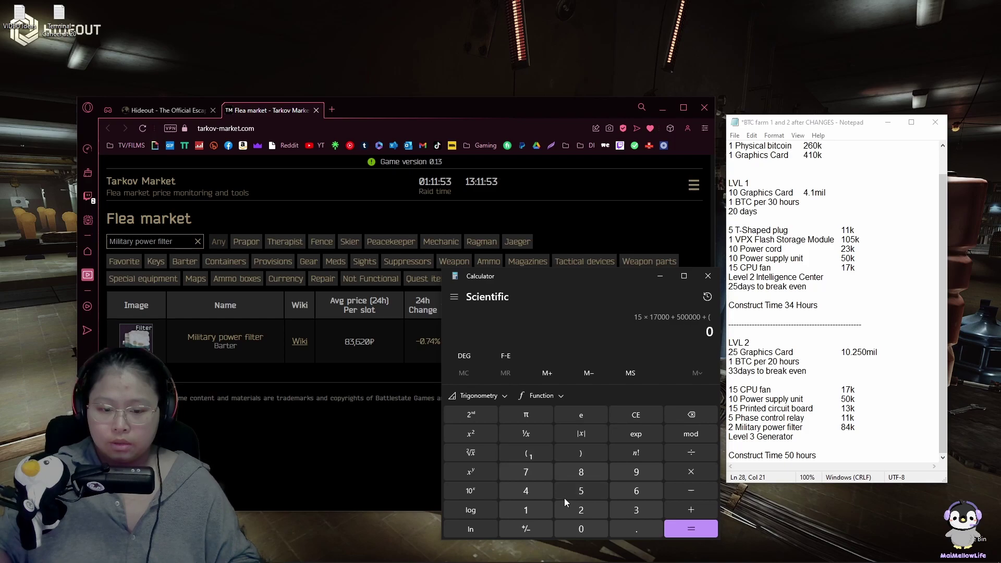
left_click(636, 510)
left_click(596, 526)
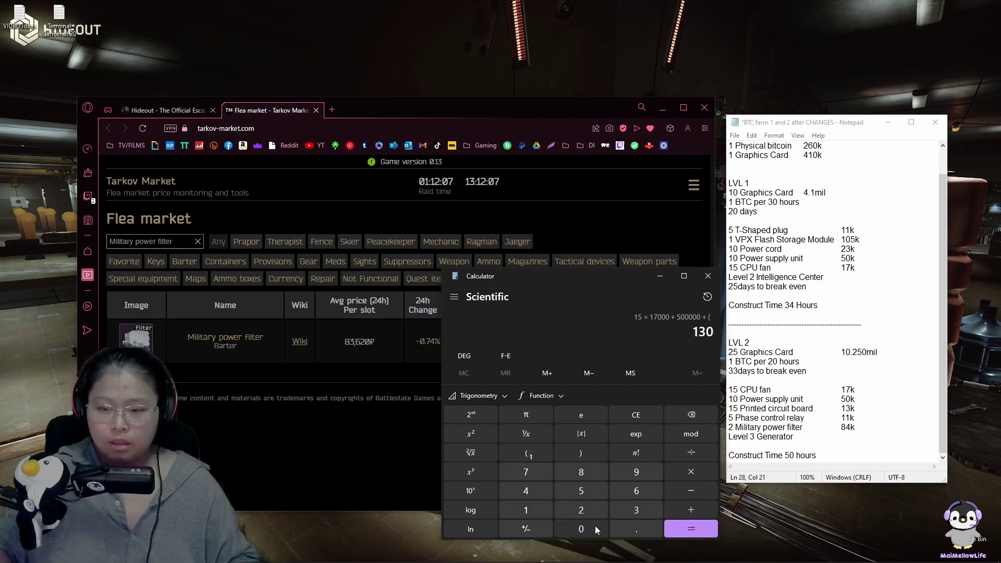
left_click(596, 525)
left_click(595, 526)
left_click(691, 472)
left_click(527, 510)
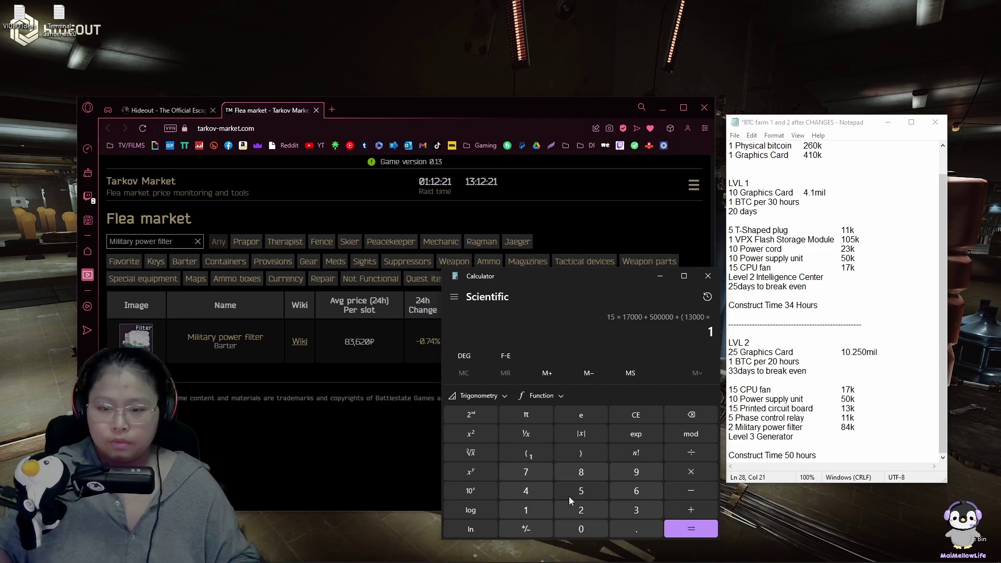
left_click(581, 491)
left_click(582, 453)
left_click(691, 510)
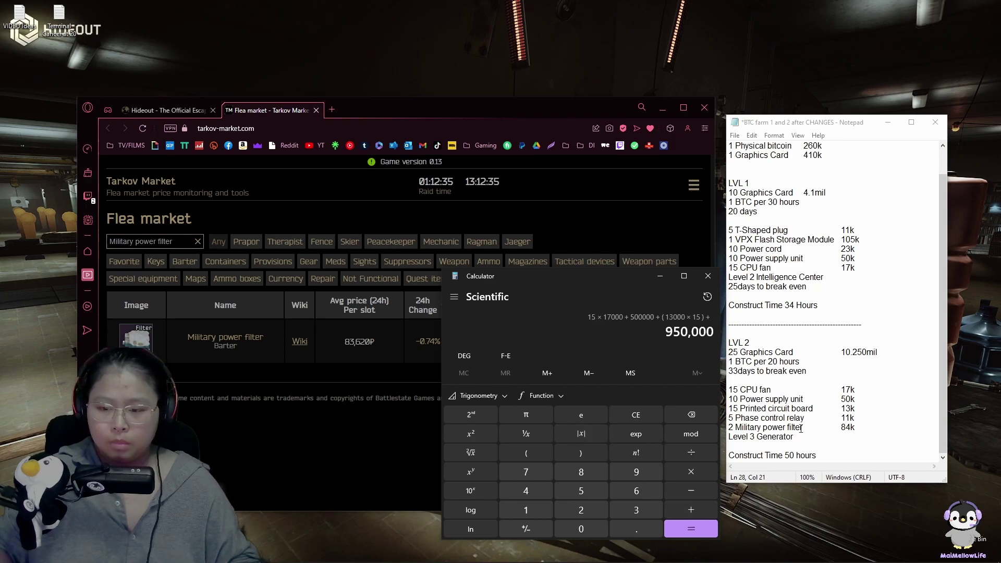
left_click(527, 510)
left_click(526, 510)
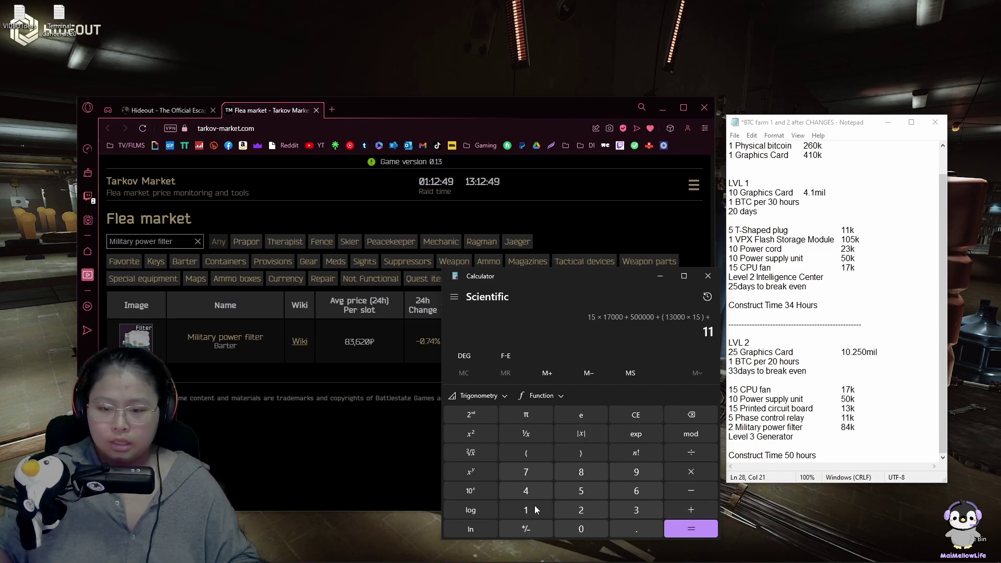
left_click(581, 529)
left_click(581, 528)
left_click(581, 528)
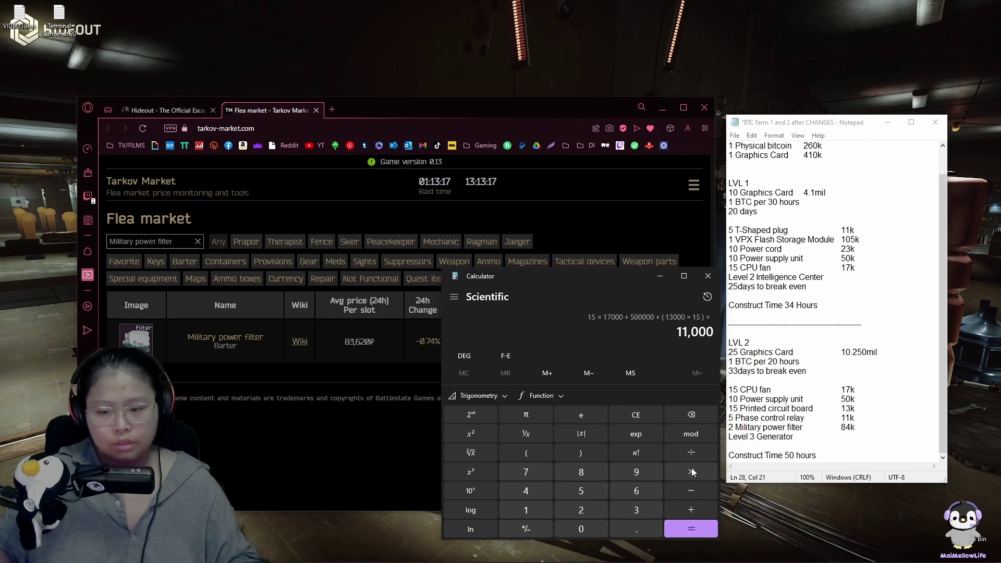
left_click(693, 417)
left_click(693, 417)
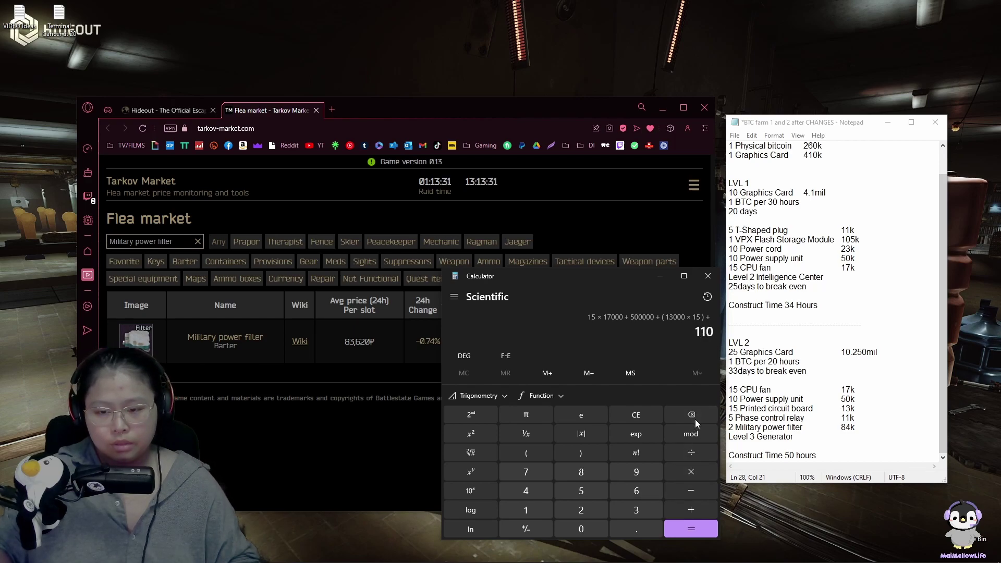
left_click(694, 417)
left_click(694, 417)
left_click(693, 417)
- Add 55,000 for the five phase control relays to the LVL 2 construction cost
left_click(586, 492)
left_click(587, 493)
left_click(576, 532)
left_click(575, 532)
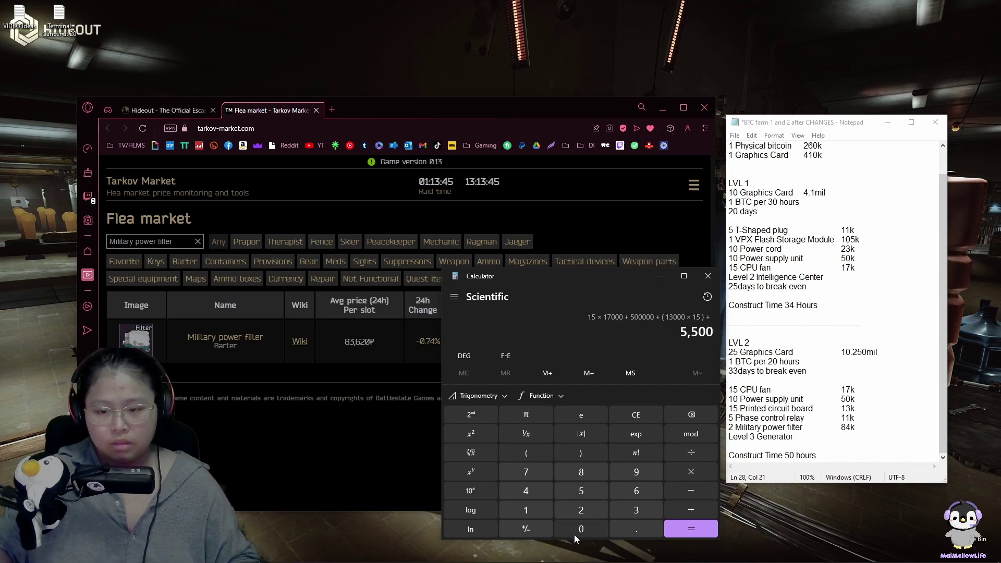
left_click(576, 532)
left_click(691, 510)
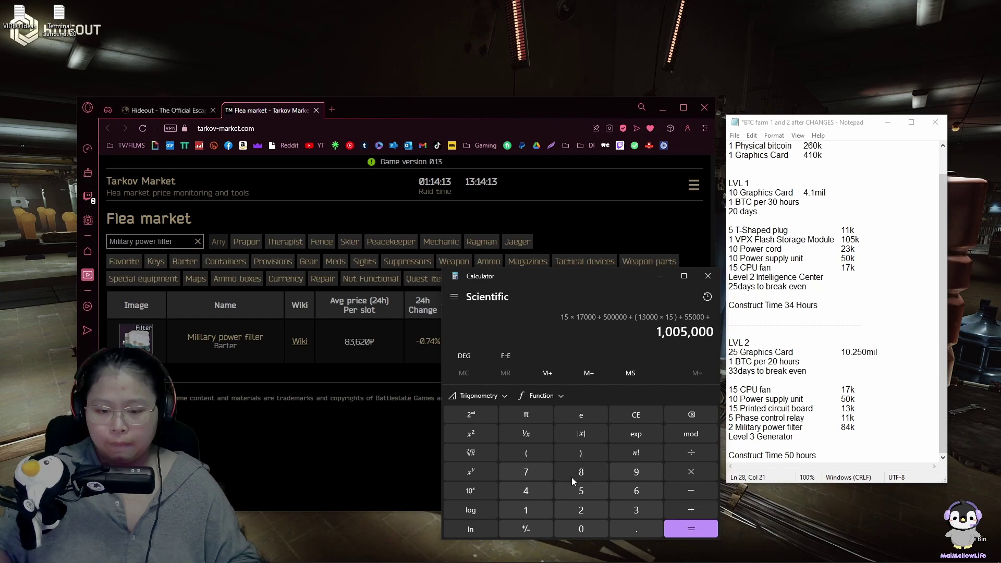
- Add 168,000 for the two military power filters and total the LVL 2 construction cost
left_click(548, 510)
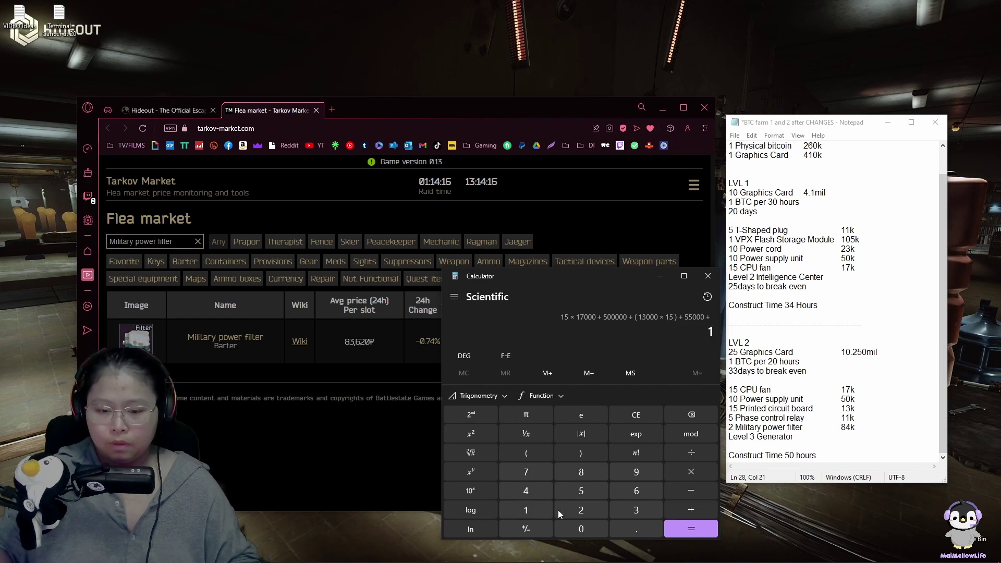
left_click(635, 495)
left_click(581, 472)
left_click(581, 529)
left_click(580, 529)
left_click(580, 529)
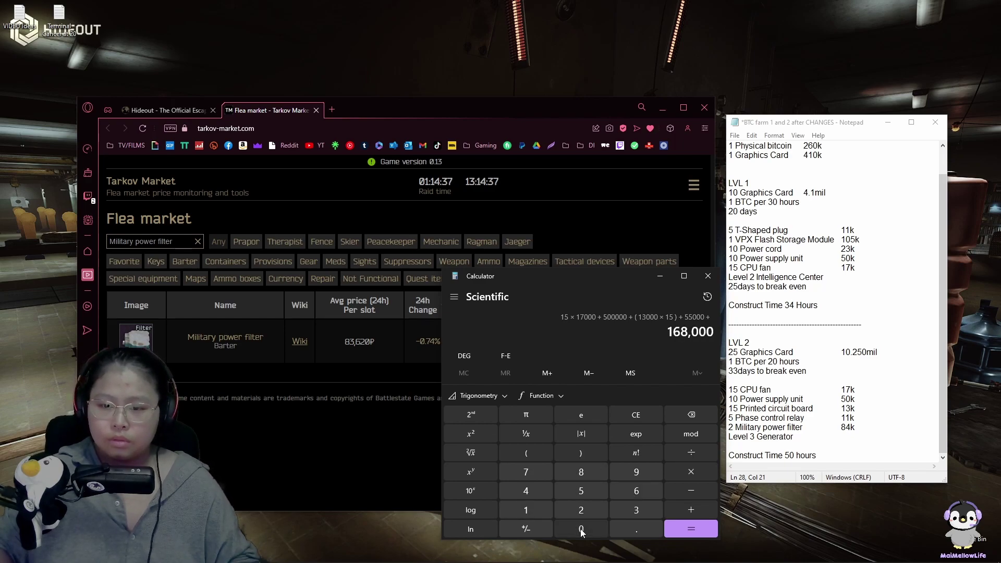
left_click(702, 528)
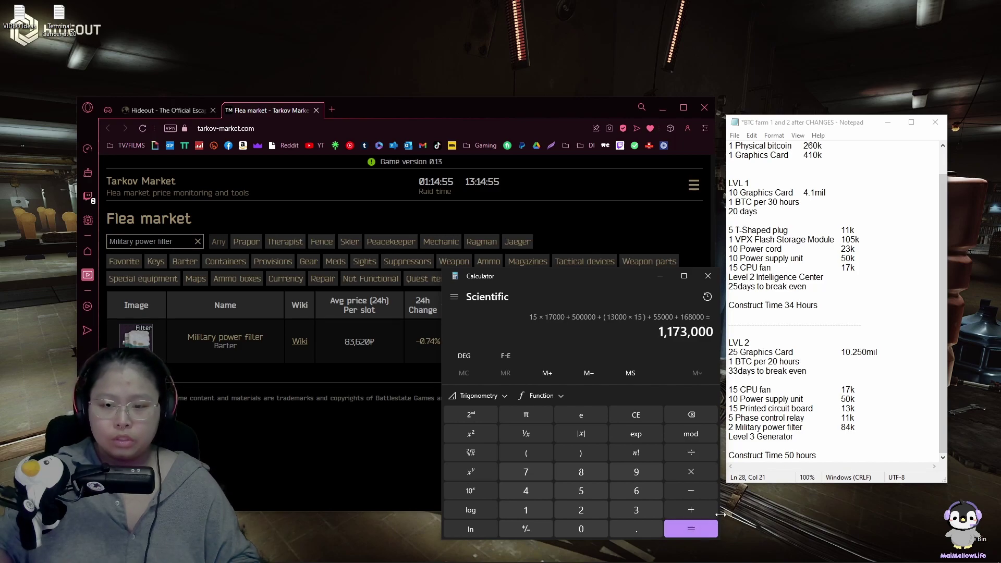
- Add 10,250,000 for the 25 graphics cards to the LVL 2 construction total
left_click(691, 509)
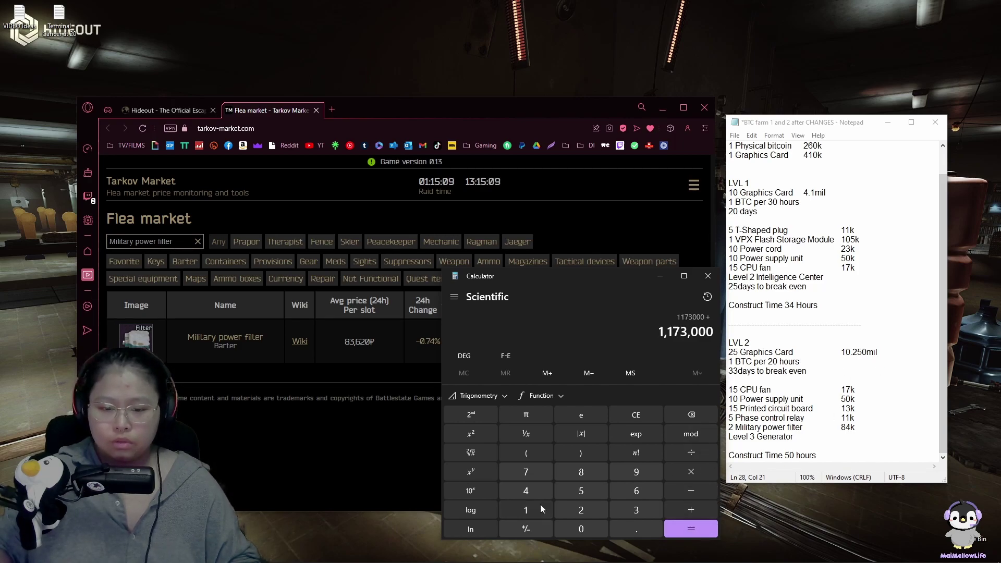
left_click(526, 509)
left_click(580, 529)
left_click(581, 510)
left_click(581, 490)
left_click(581, 529)
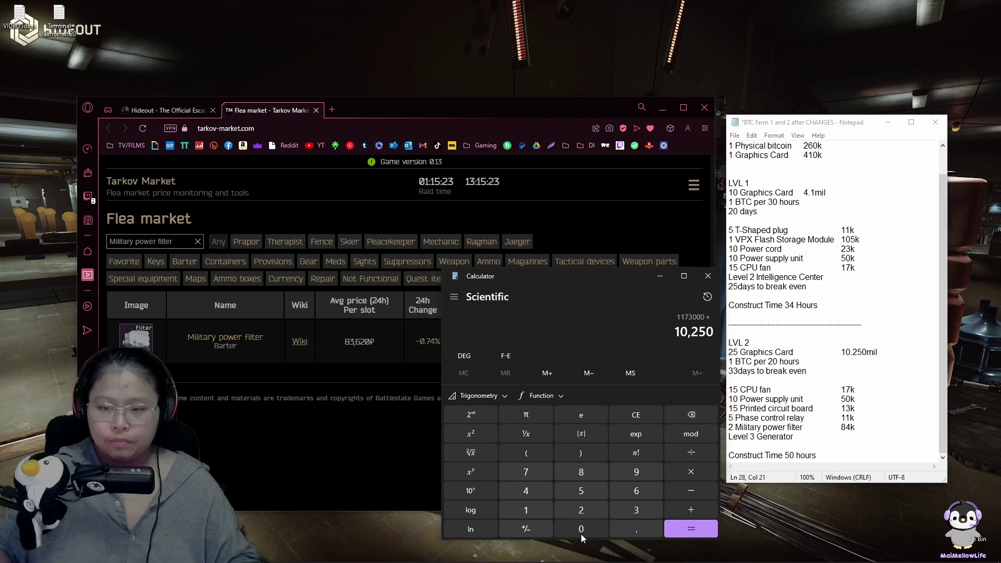
left_click(581, 529)
left_click(582, 535)
left_click(582, 535)
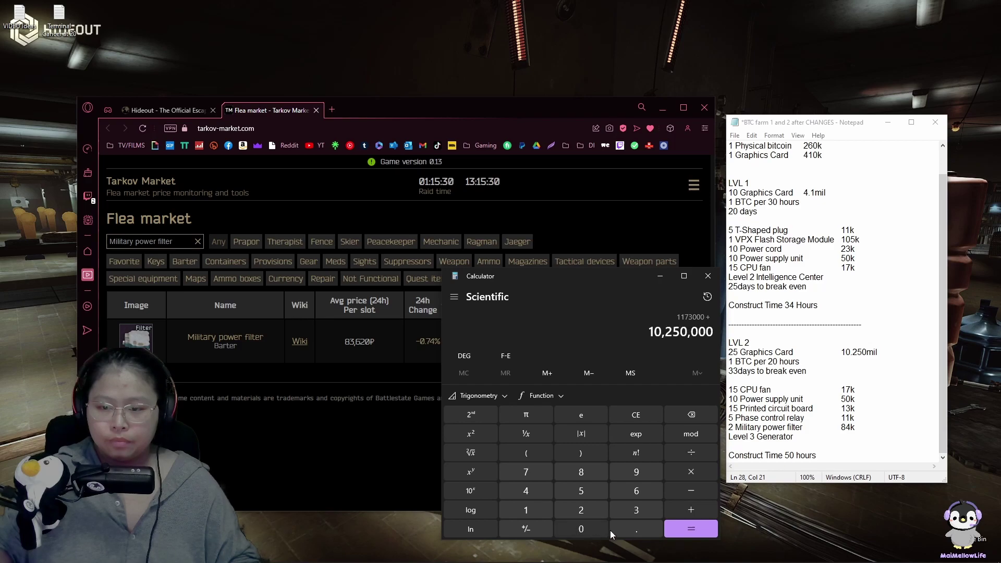
left_click(701, 530)
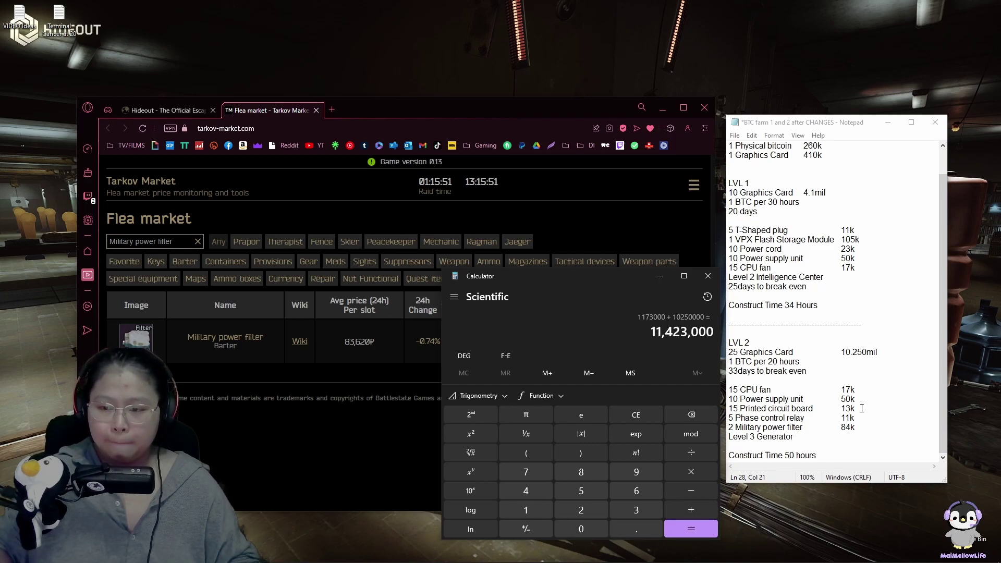
- Divide the full LVL 2 cost by the physical bitcoin price of 260,000
left_click(697, 455)
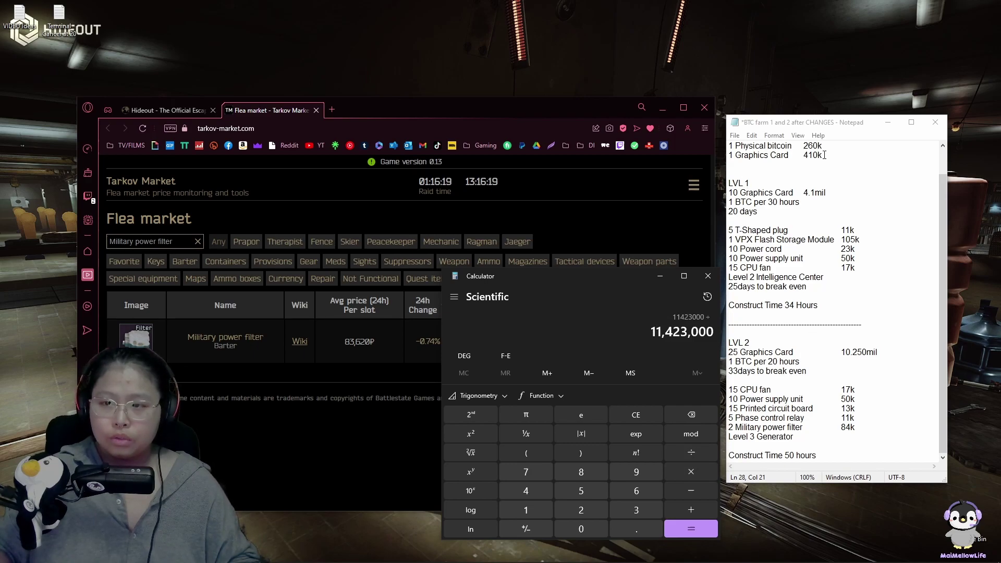
left_click(581, 510)
left_click(637, 491)
left_click(582, 530)
left_click(582, 530)
left_click(582, 530)
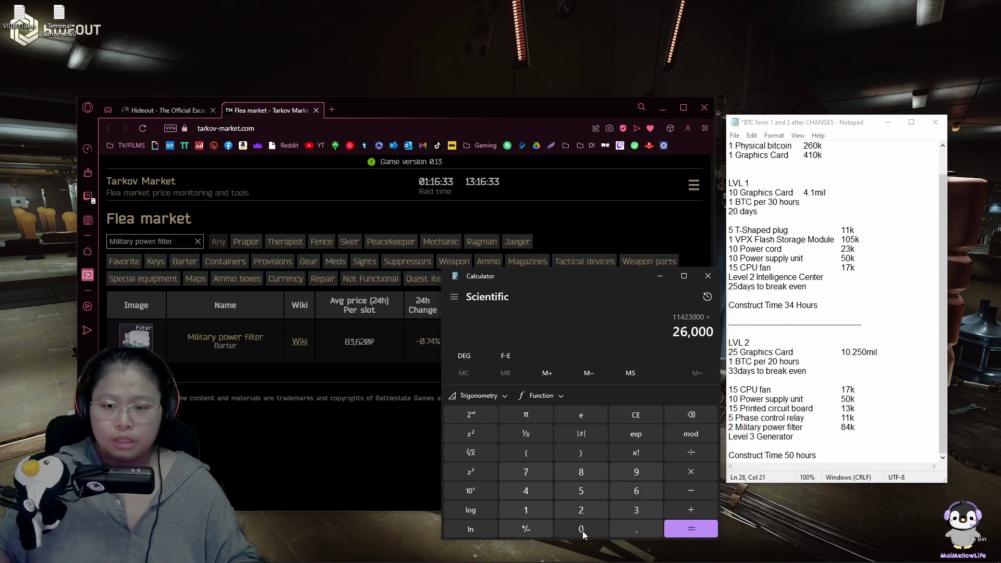
left_click(582, 529)
left_click(691, 529)
- Multiply the number of bitcoins needed by 20 hours per bitcoin
left_click(691, 471)
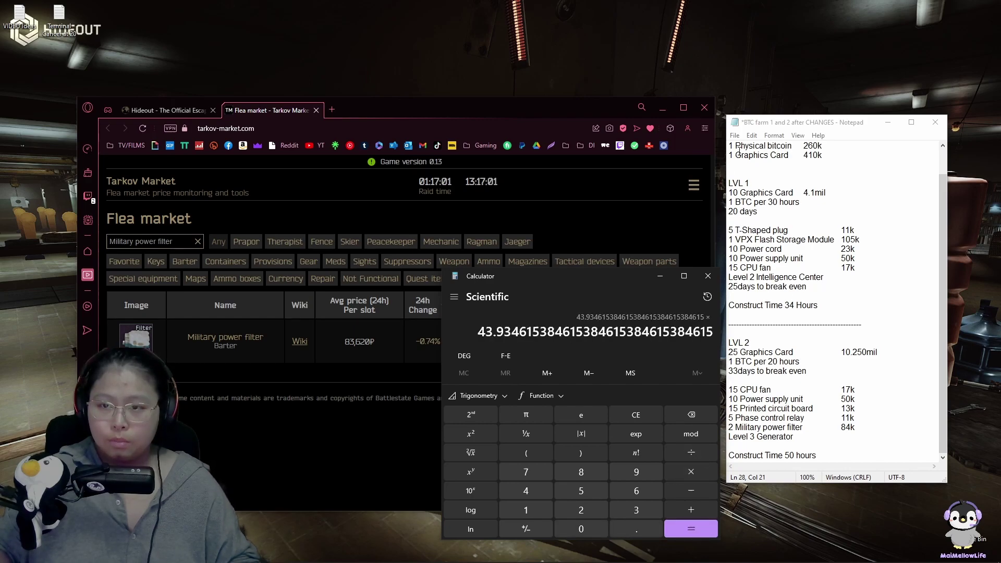
left_click(581, 510)
left_click(581, 529)
left_click(690, 529)
- Convert the LVL 2 break-even hours to days by dividing by 24, and highlight the whole days in the result
left_click(691, 453)
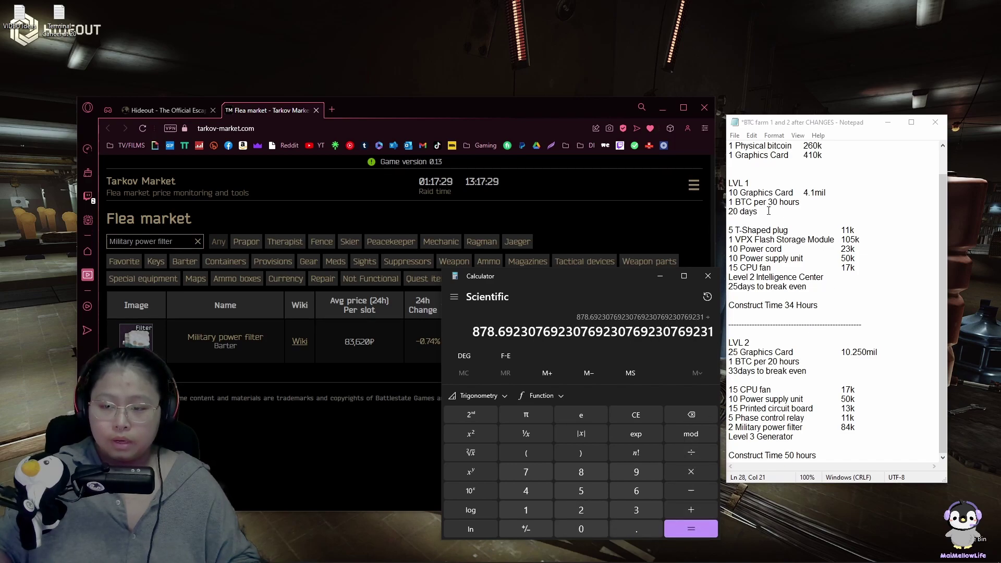
left_click(581, 510)
key("4")
left_click(690, 528)
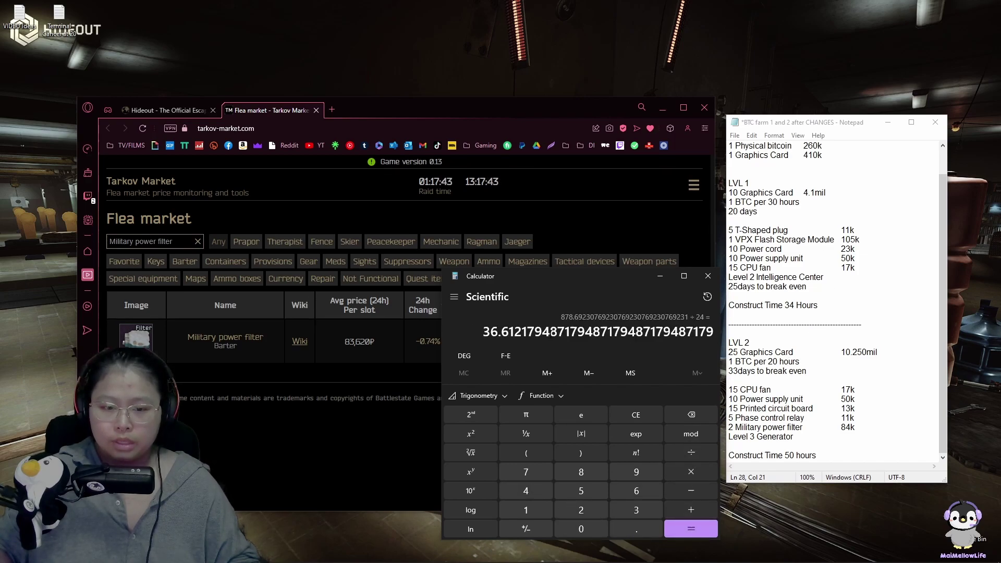
left_click_drag(481, 333, 498, 333)
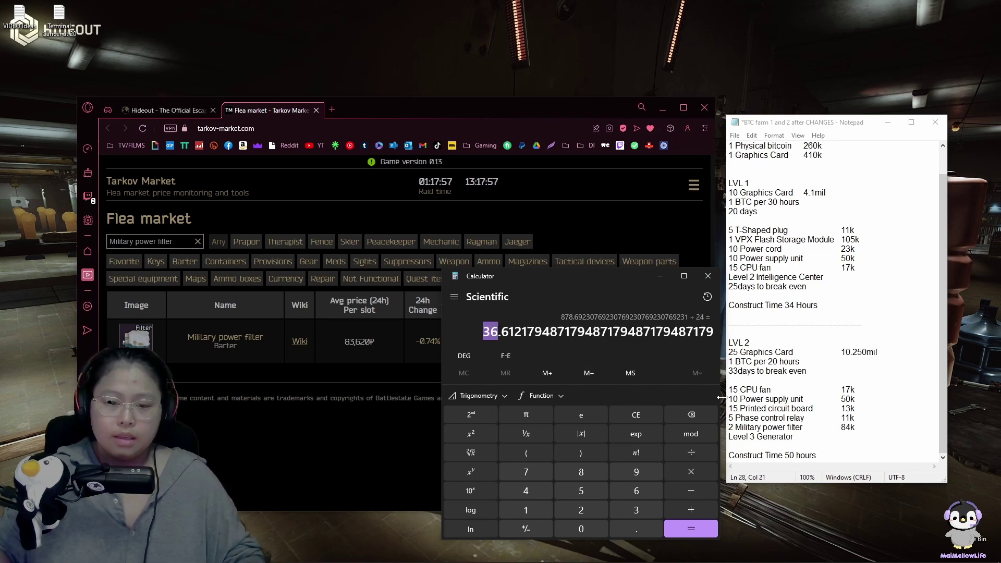
- Add the line "37days to break even" below Level 3 Generator in the notes, with a blank line before the construct time
left_click(775, 438)
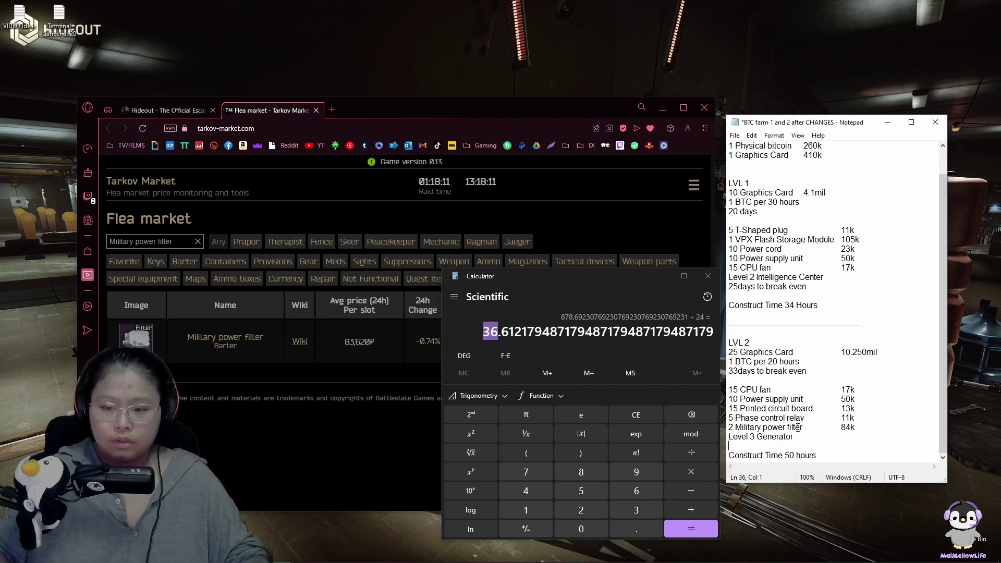
left_click(823, 455)
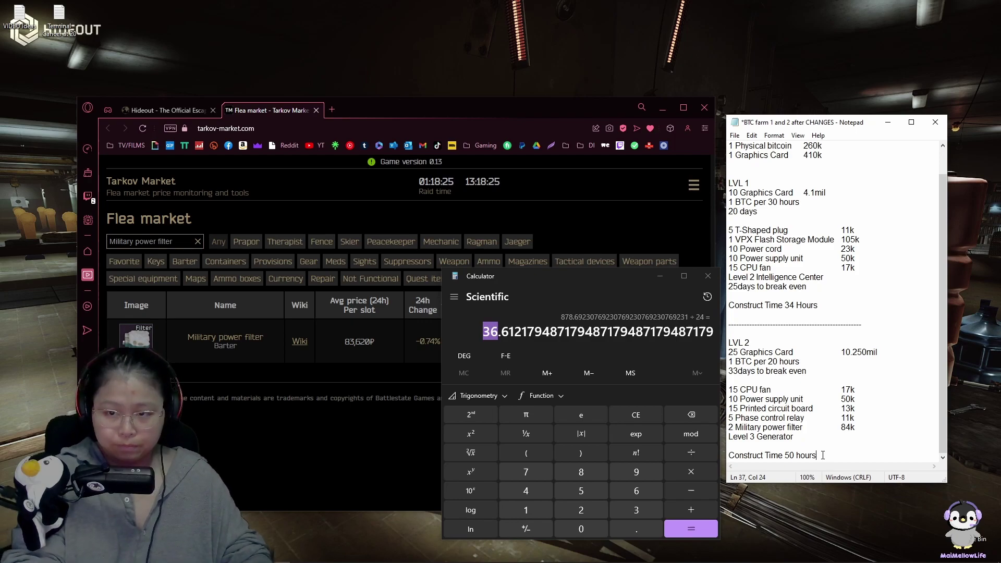
key("Up")
type("37days to breka even")
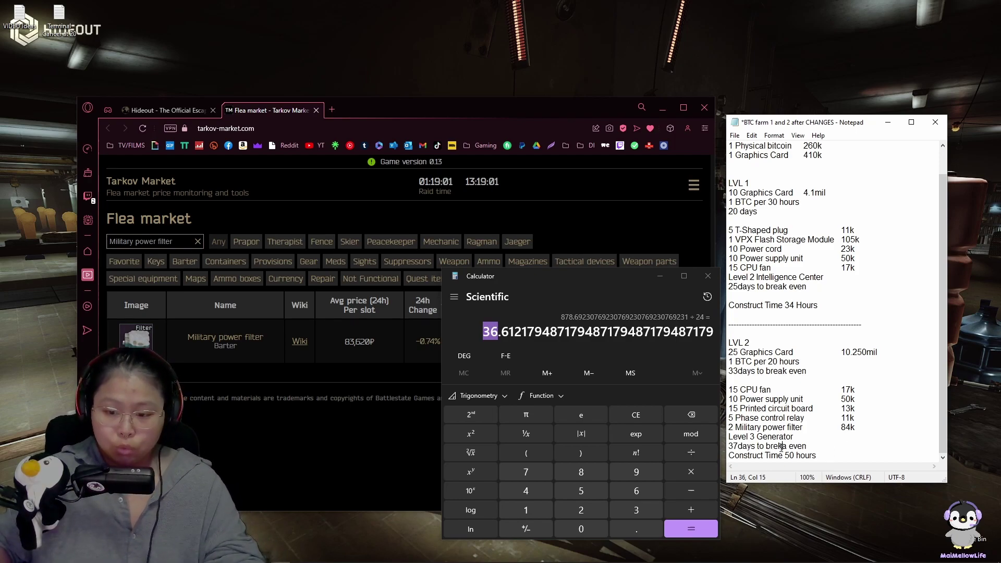
left_click_drag(784, 447, 779, 447)
type("ak")
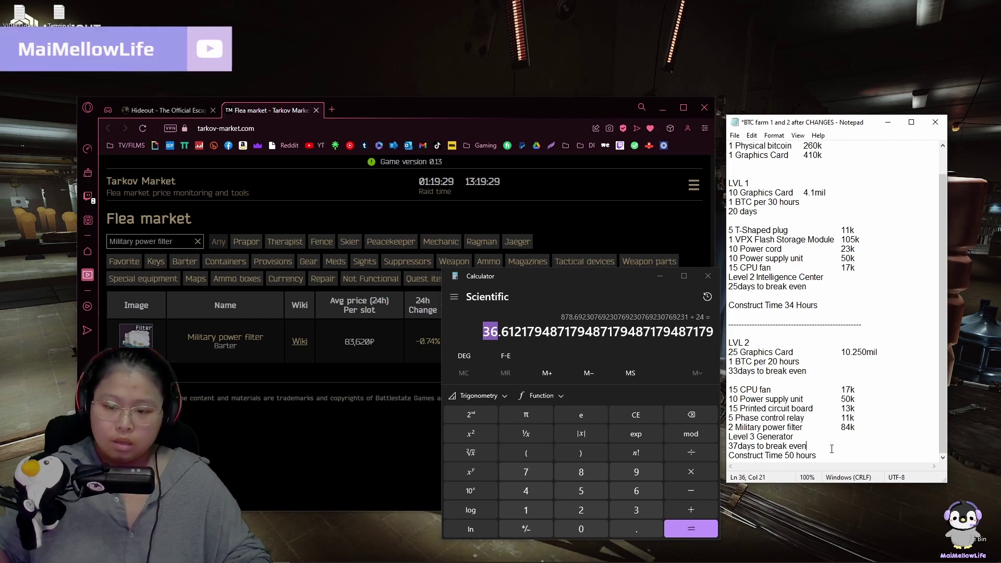
left_click(826, 446)
key("Return")
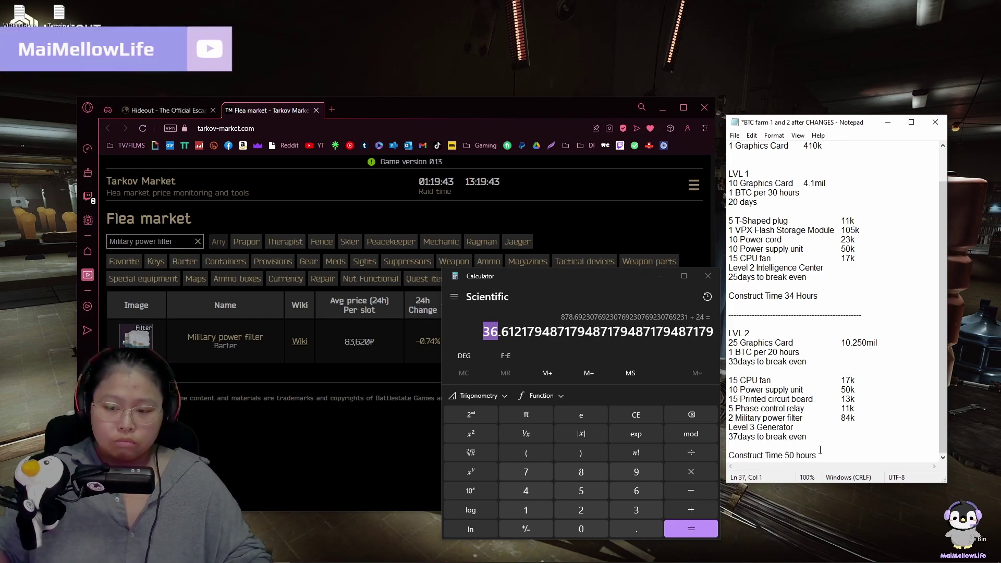